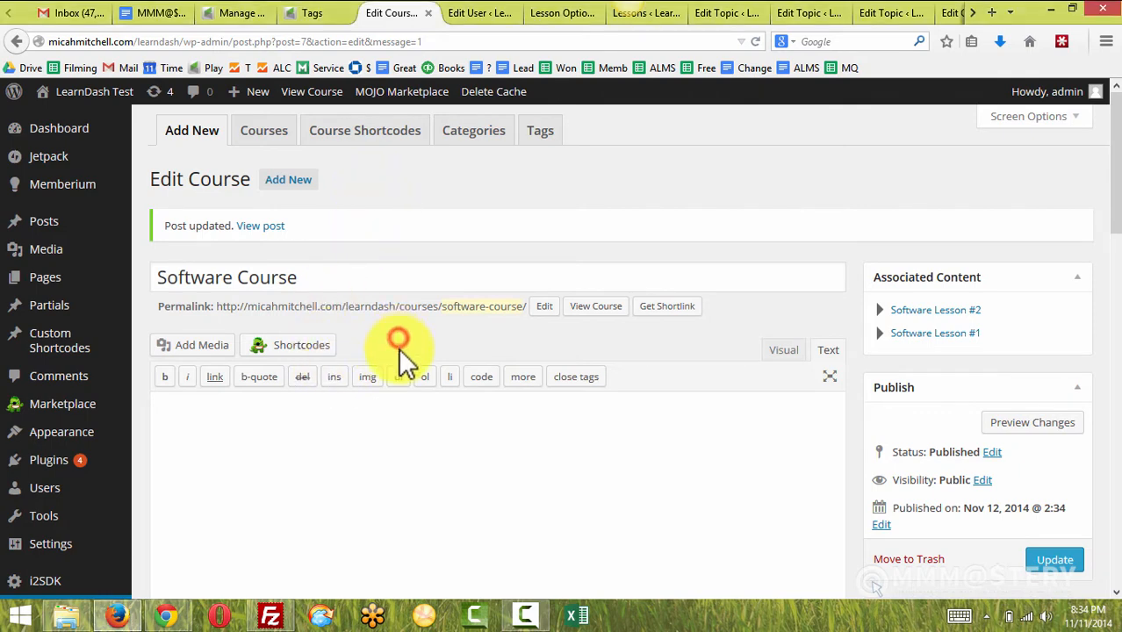
Copy the Software Course permalink and open that address in Chrome.
{"action": "scroll", "coordinate": [398, 348], "scroll_direction": "down", "scroll_amount": 3}
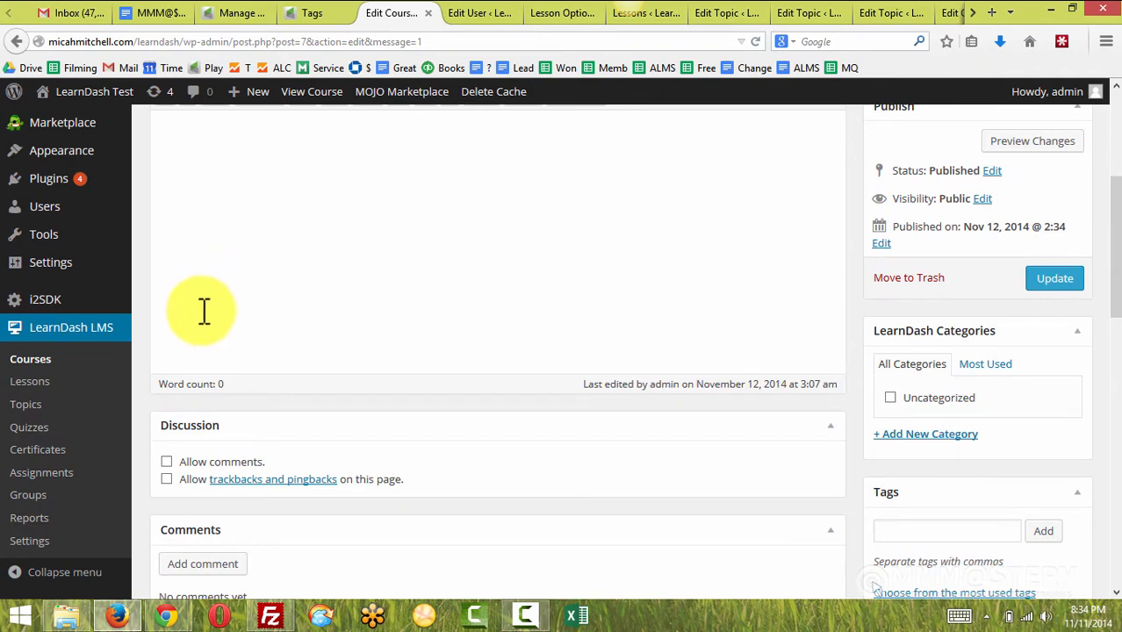
{"action": "scroll", "coordinate": [233, 328], "scroll_direction": "up", "scroll_amount": 3}
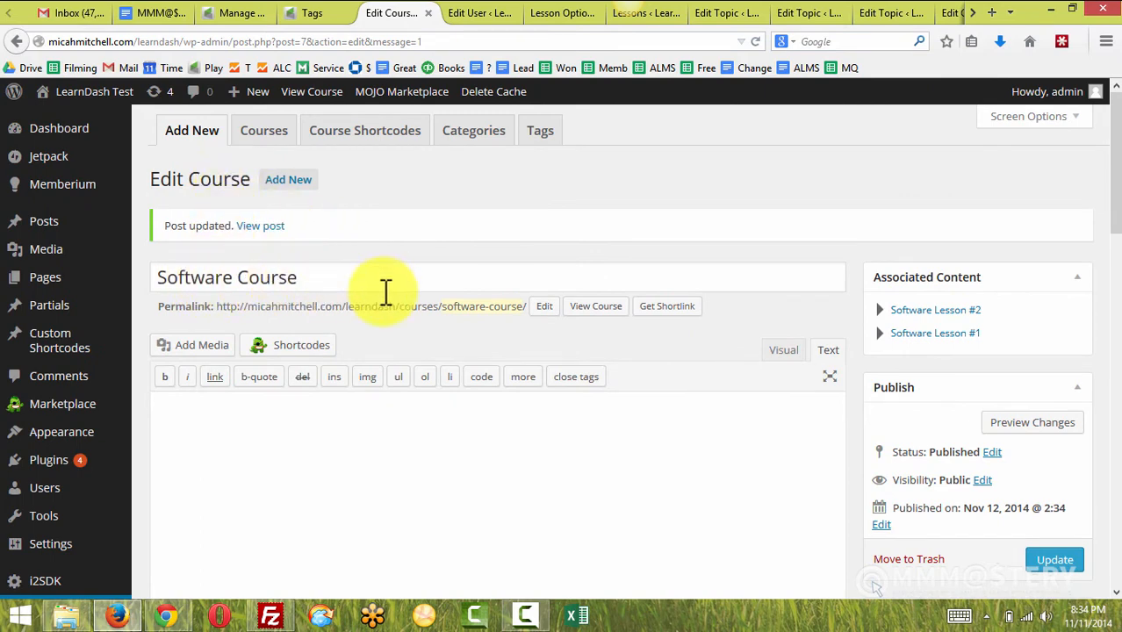
{"action": "left_click_drag", "start_coordinate": [526, 307], "coordinate": [241, 306]}
{"action": "key", "text": "ctrl+c"}
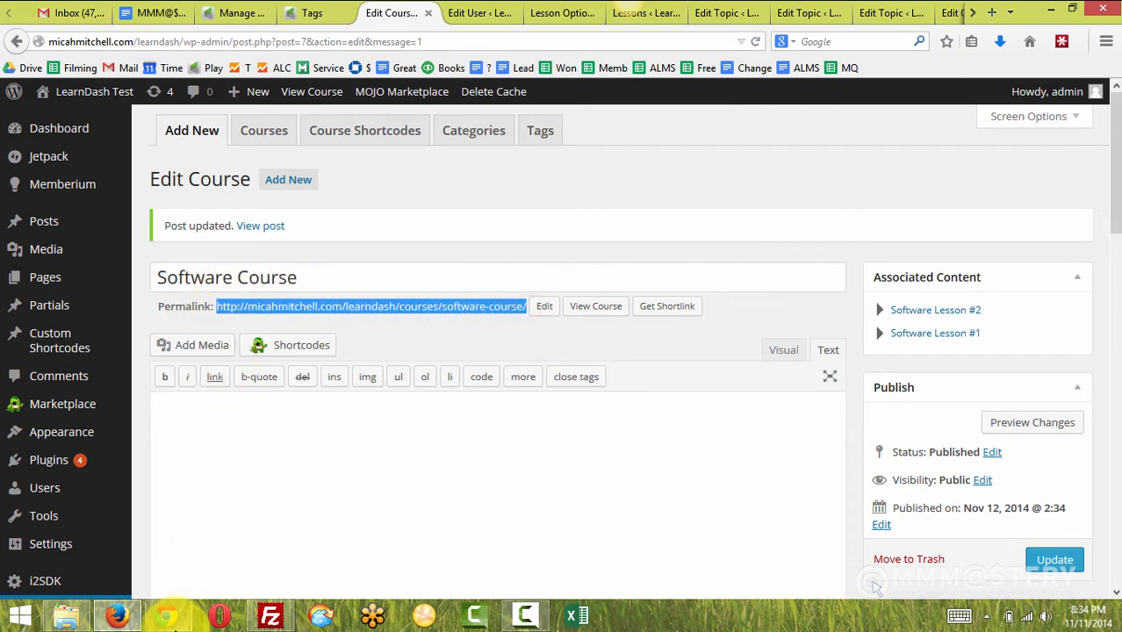
{"action": "left_click", "coordinate": [167, 610]}
{"action": "left_click", "coordinate": [286, 509]}
{"action": "left_click", "coordinate": [290, 34]}
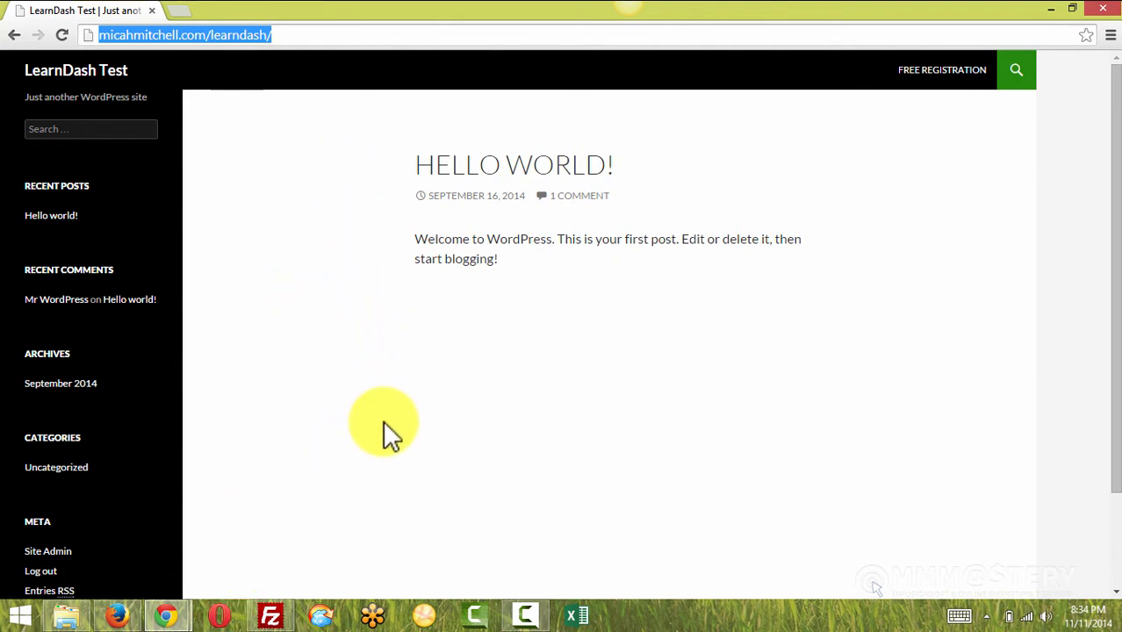
{"action": "key", "text": "ctrl+v"}
{"action": "key", "text": "Return"}
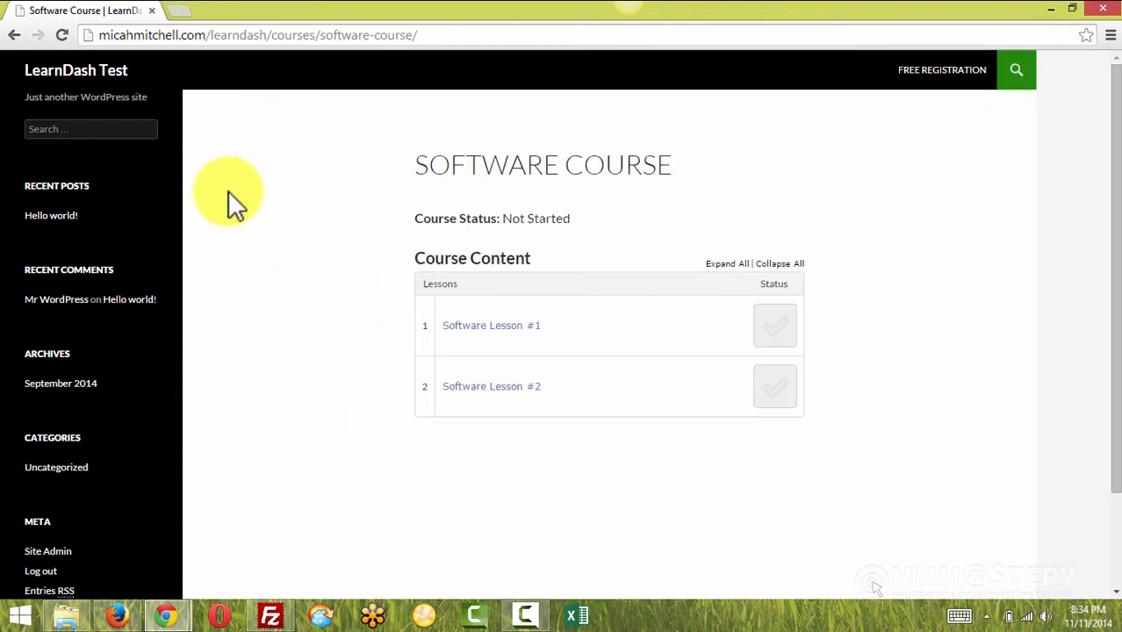
Review the course's lesson list and open Software Lesson #1 to view its topics and quiz.
{"action": "left_click_drag", "start_coordinate": [416, 158], "coordinate": [788, 403]}
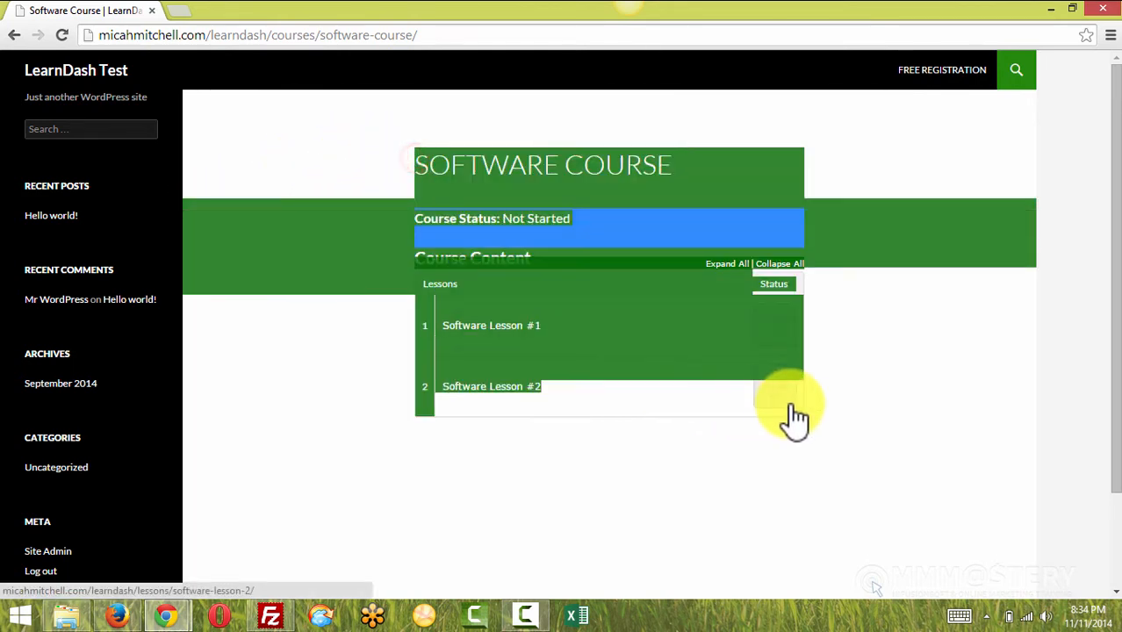
{"action": "left_click", "coordinate": [868, 409]}
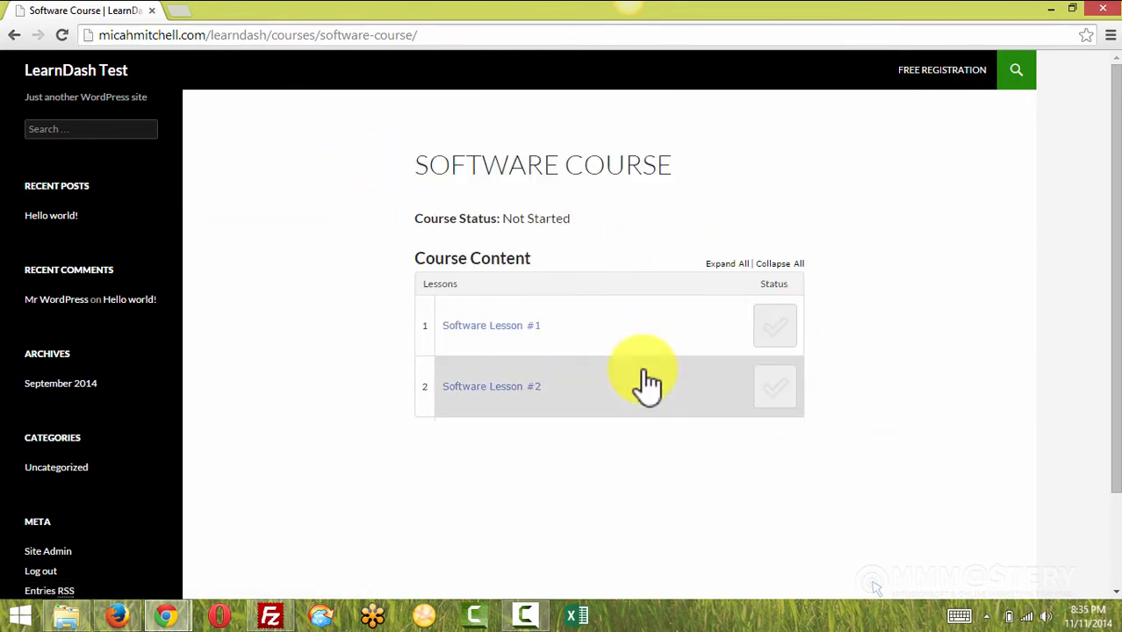
{"action": "left_click", "coordinate": [485, 325]}
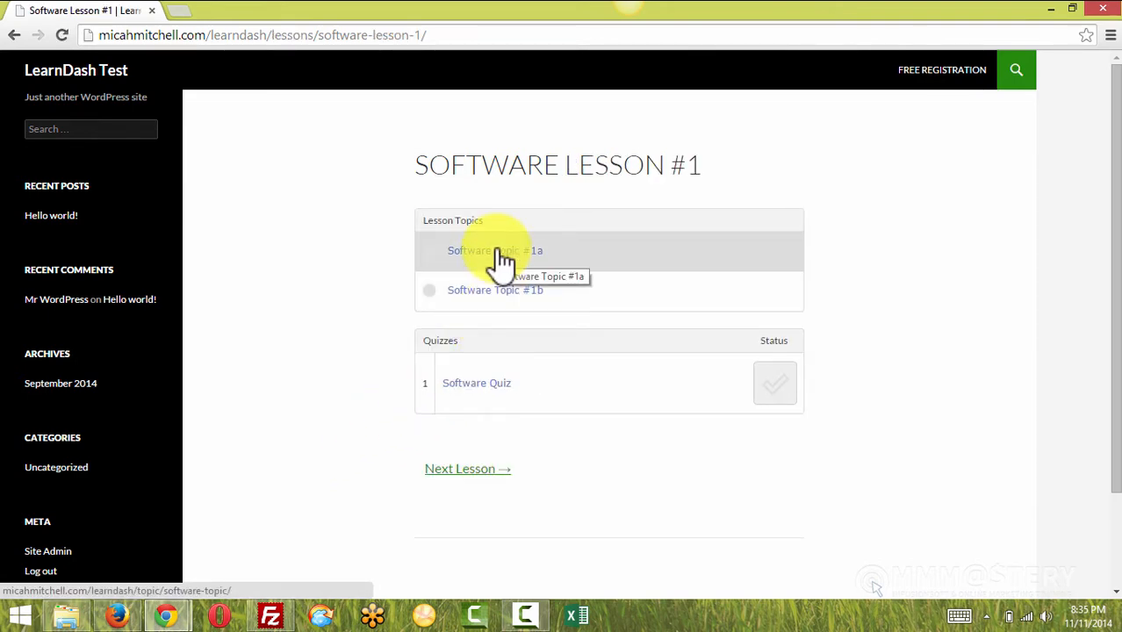
{"action": "left_click", "coordinate": [338, 274]}
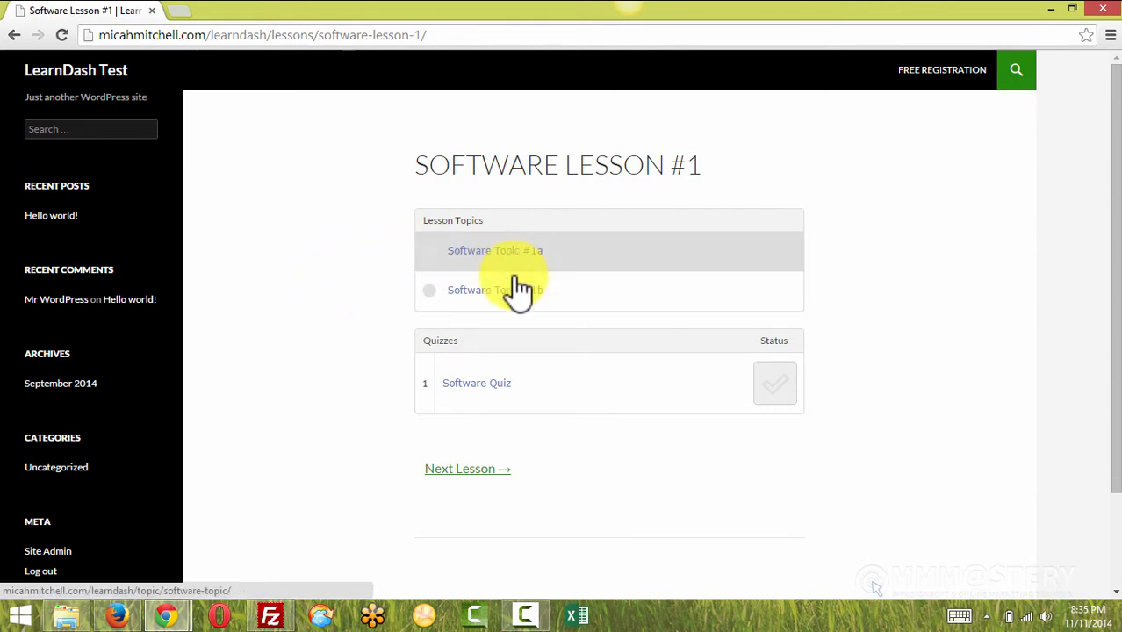
{"action": "left_click", "coordinate": [309, 353]}
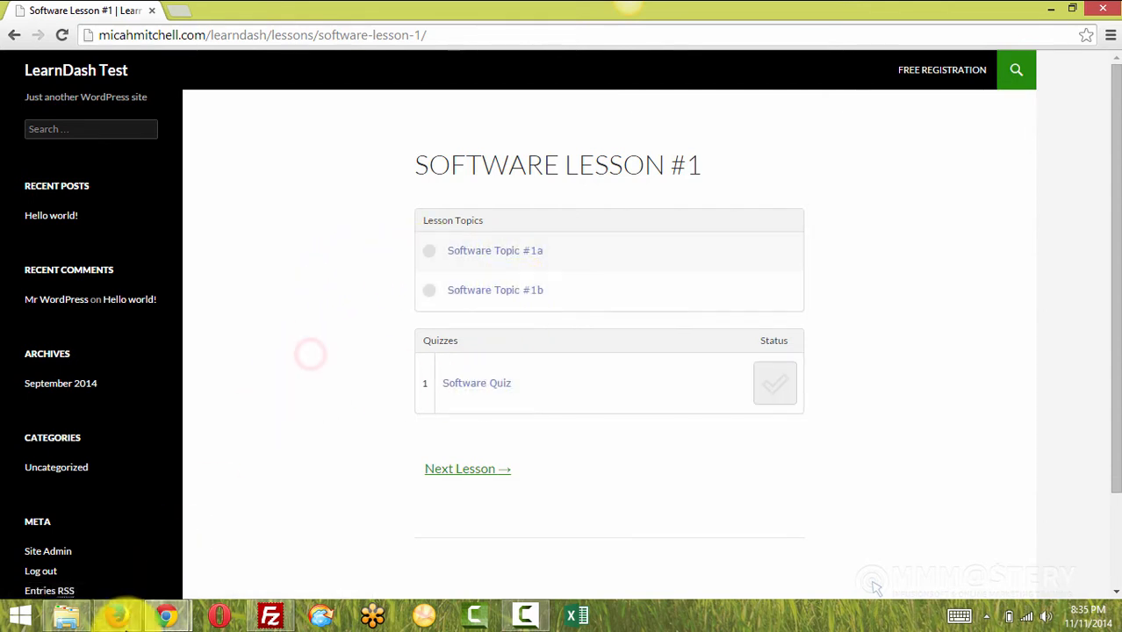
Switch back to Firefox and examine the Software Course's Memberium Integration, course and Content Protection settings.
{"action": "left_click", "coordinate": [118, 614]}
{"action": "left_click", "coordinate": [318, 466]}
{"action": "scroll", "coordinate": [241, 453], "scroll_direction": "down", "scroll_amount": 3}
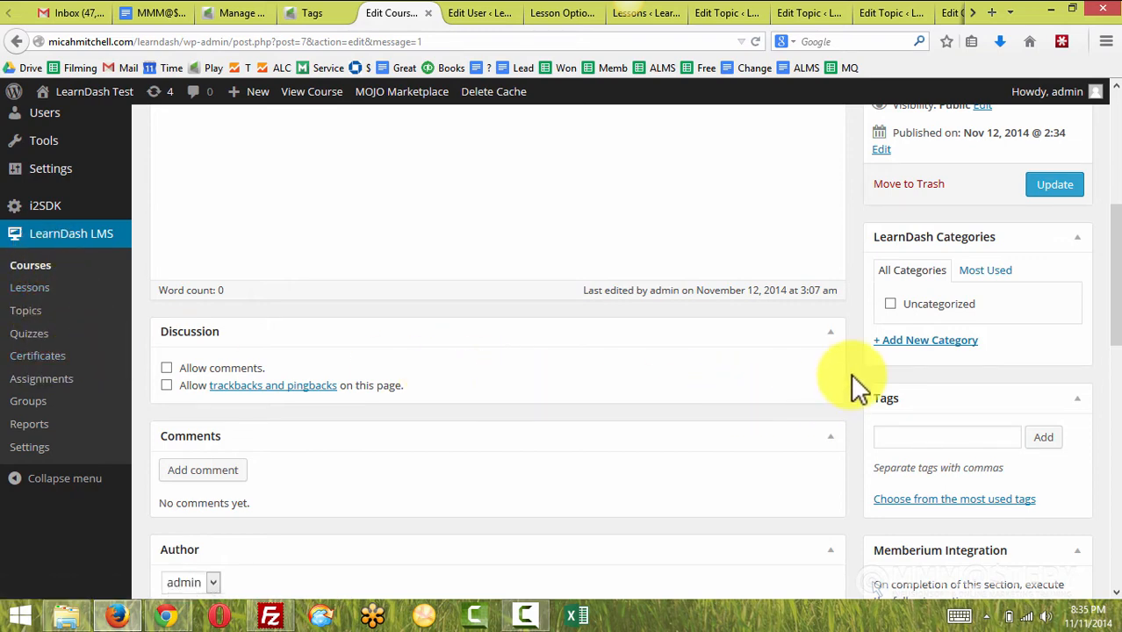
{"action": "scroll", "coordinate": [848, 370], "scroll_direction": "up", "scroll_amount": 5}
{"action": "mouse_move", "coordinate": [73, 197]}
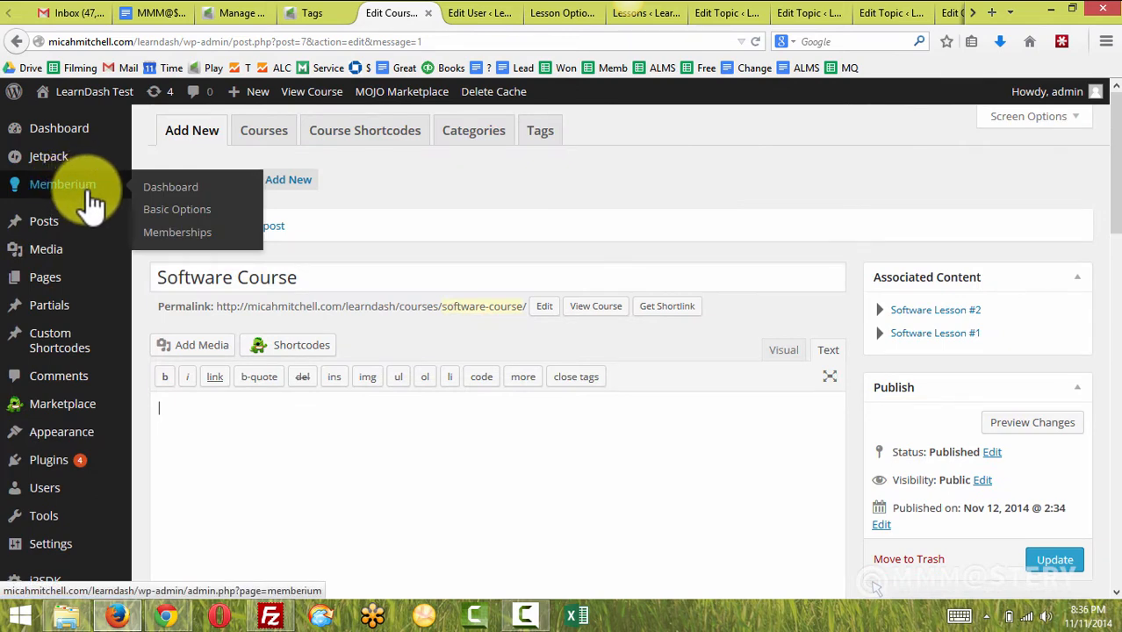
{"action": "scroll", "coordinate": [878, 347], "scroll_direction": "down", "scroll_amount": 4}
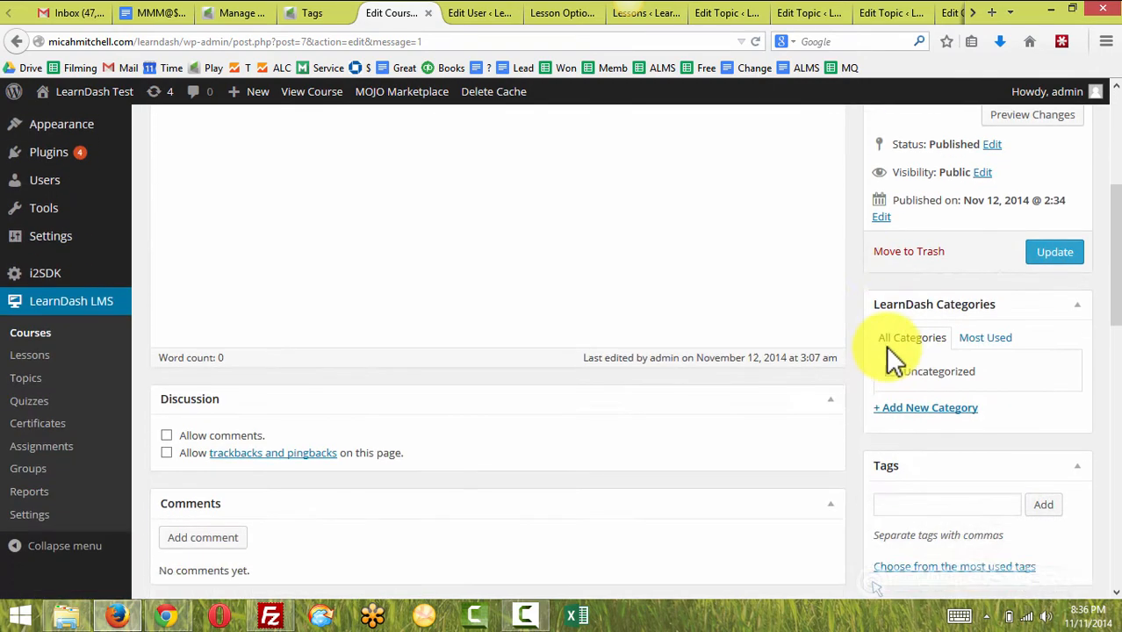
{"action": "scroll", "coordinate": [894, 356], "scroll_direction": "down", "scroll_amount": 4}
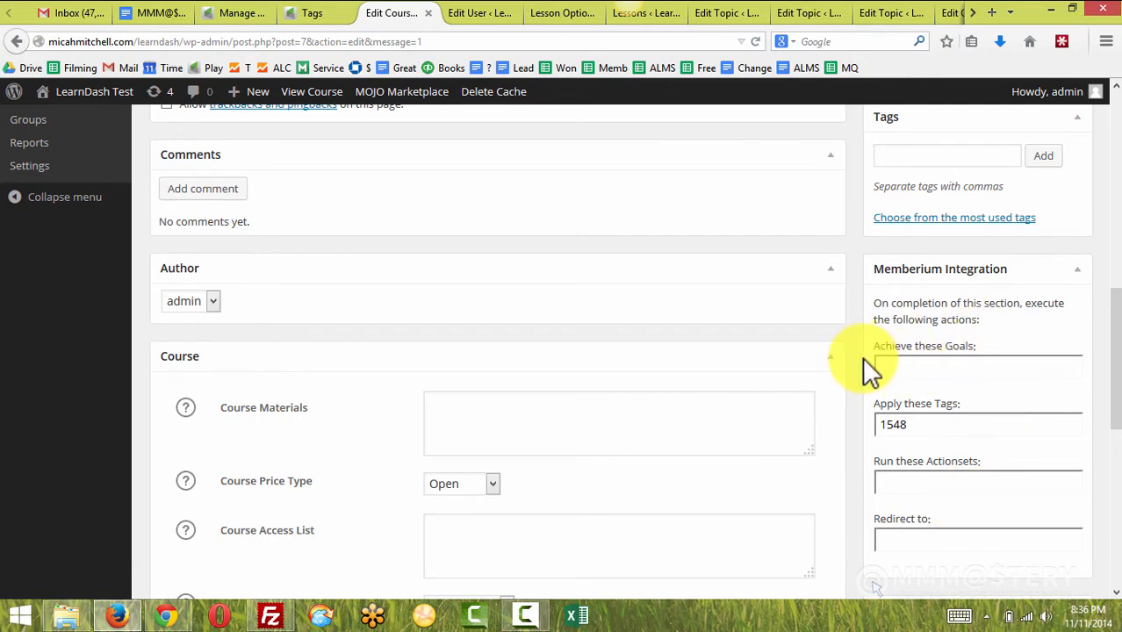
{"action": "scroll", "coordinate": [858, 353], "scroll_direction": "down", "scroll_amount": 5}
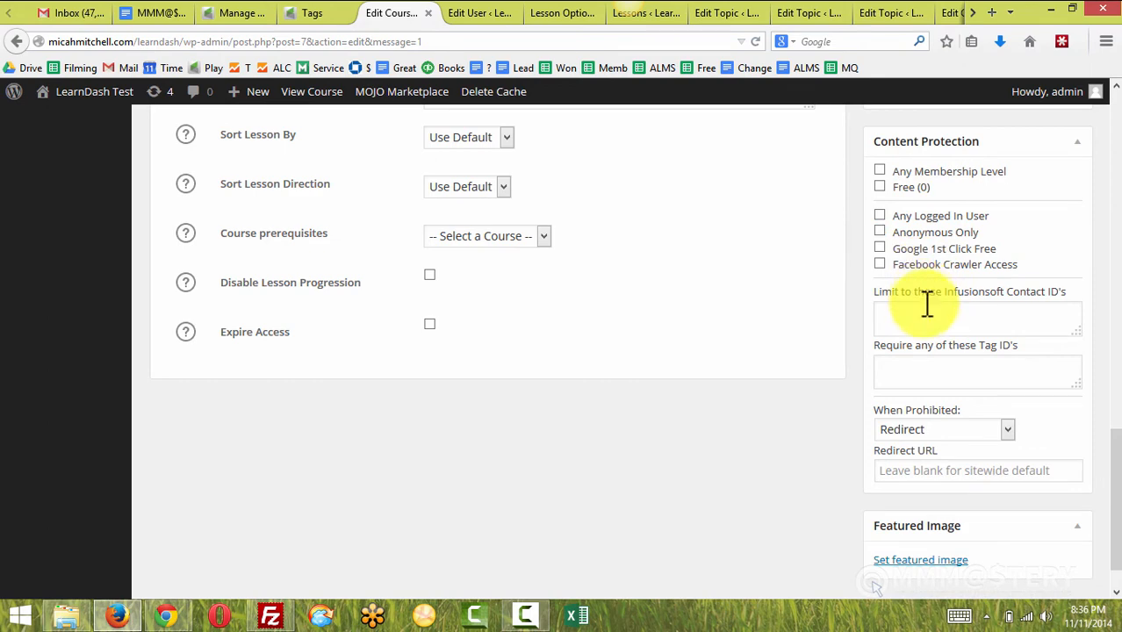
{"action": "scroll", "coordinate": [931, 309], "scroll_direction": "up", "scroll_amount": 5}
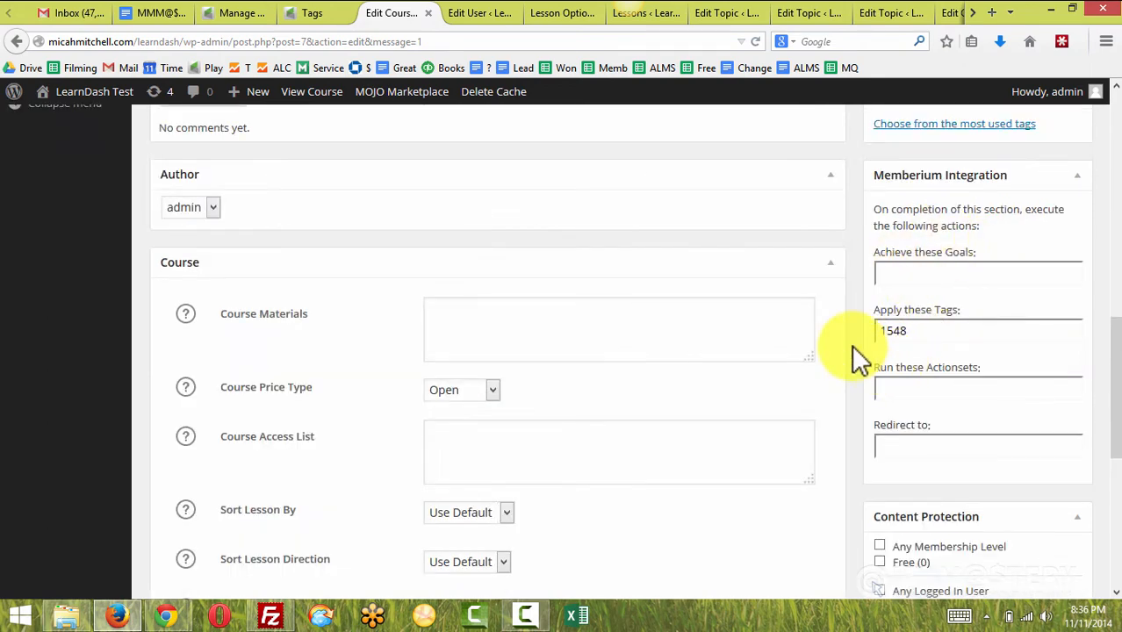
{"action": "scroll", "coordinate": [852, 343], "scroll_direction": "up", "scroll_amount": 10}
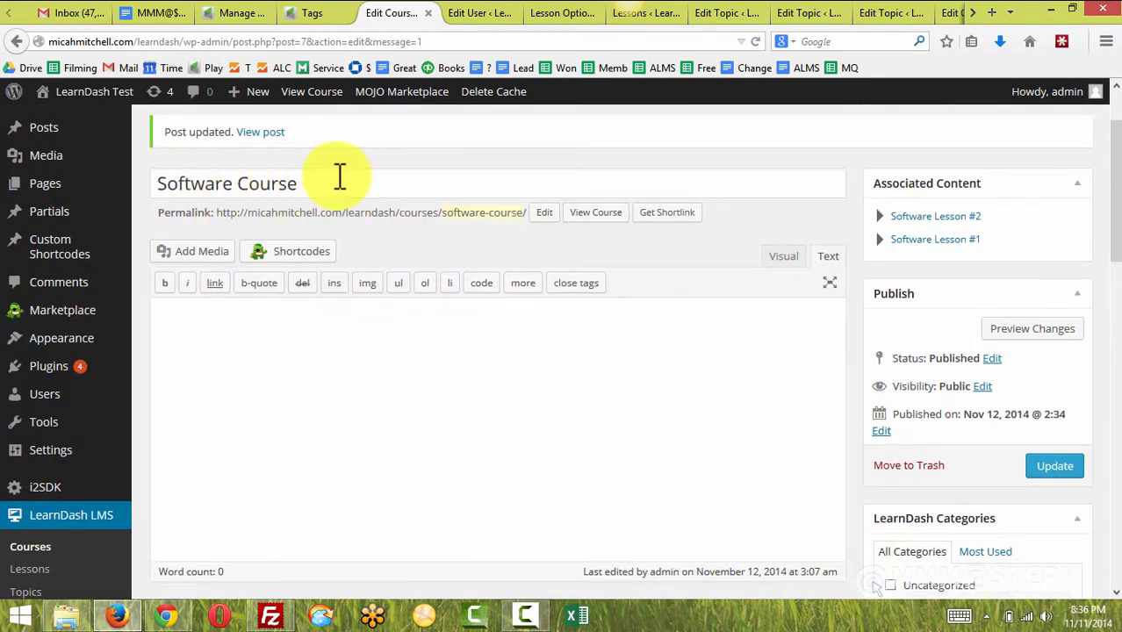
Close the Edit User page and open Software Lesson #1 for editing in a new tab from the lessons list.
{"action": "left_click", "coordinate": [474, 12]}
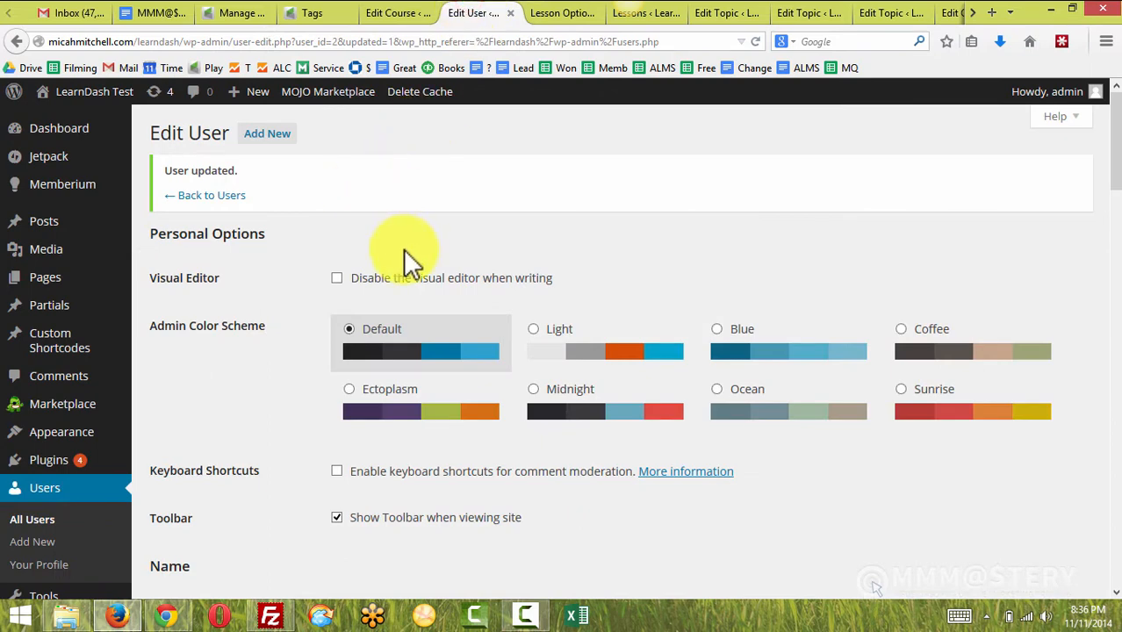
{"action": "left_click", "coordinate": [510, 13]}
{"action": "key", "text": "ctrl+Tab"}
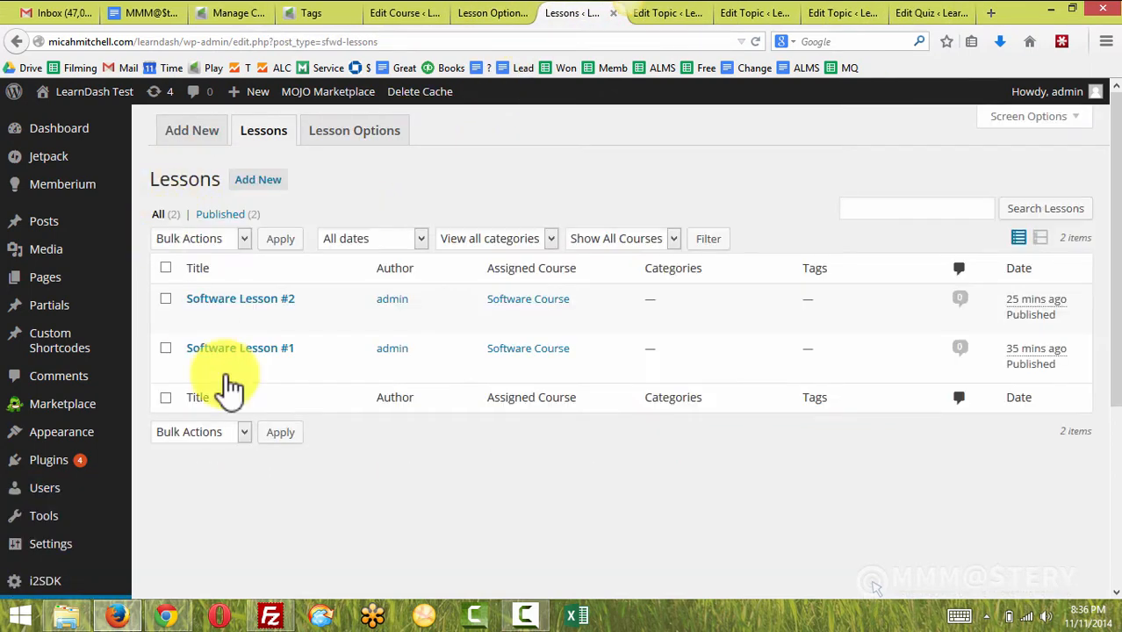
{"action": "right_click", "coordinate": [275, 352]}
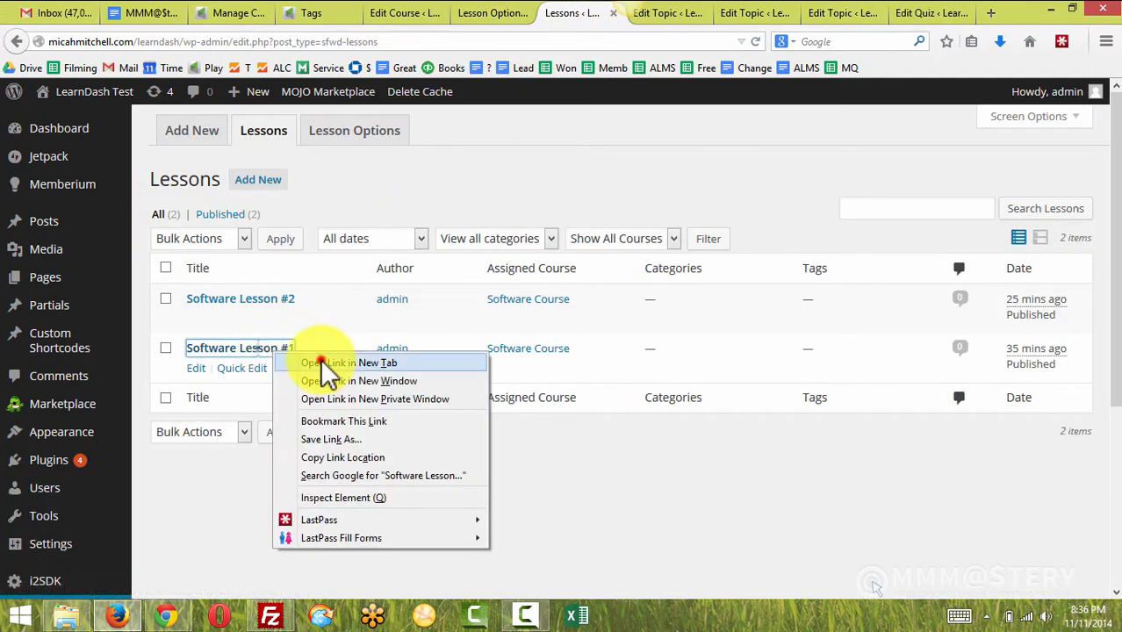
{"action": "left_click", "coordinate": [325, 363]}
{"action": "left_click", "coordinate": [660, 14]}
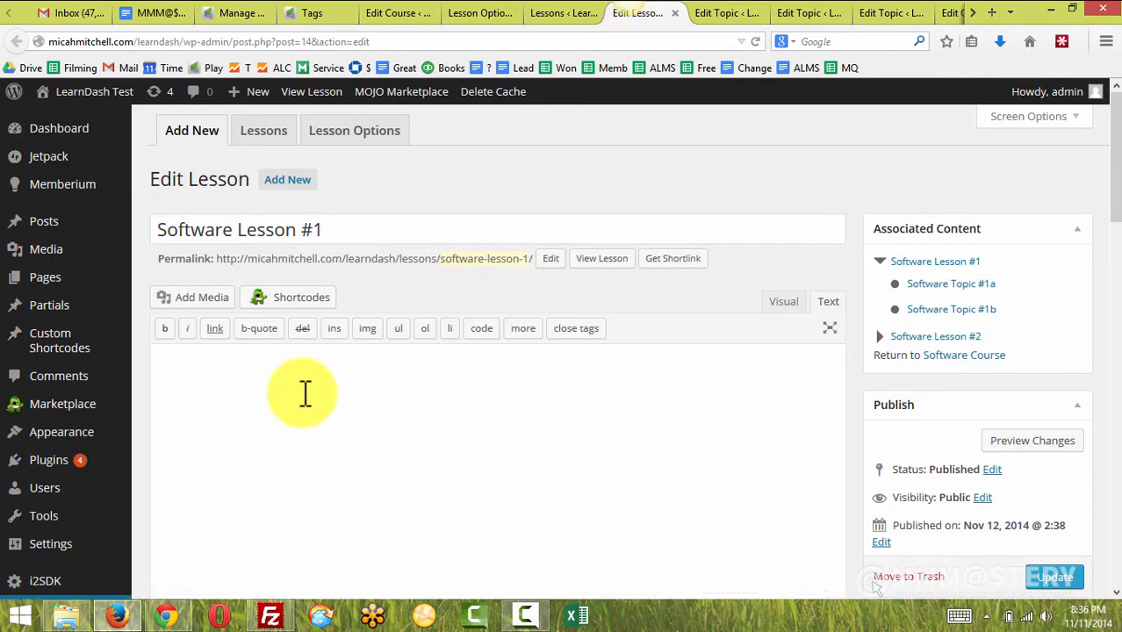
Examine Software Lesson #1's associated course, lesson options and Memberium Integration settings.
{"action": "left_click", "coordinate": [284, 414]}
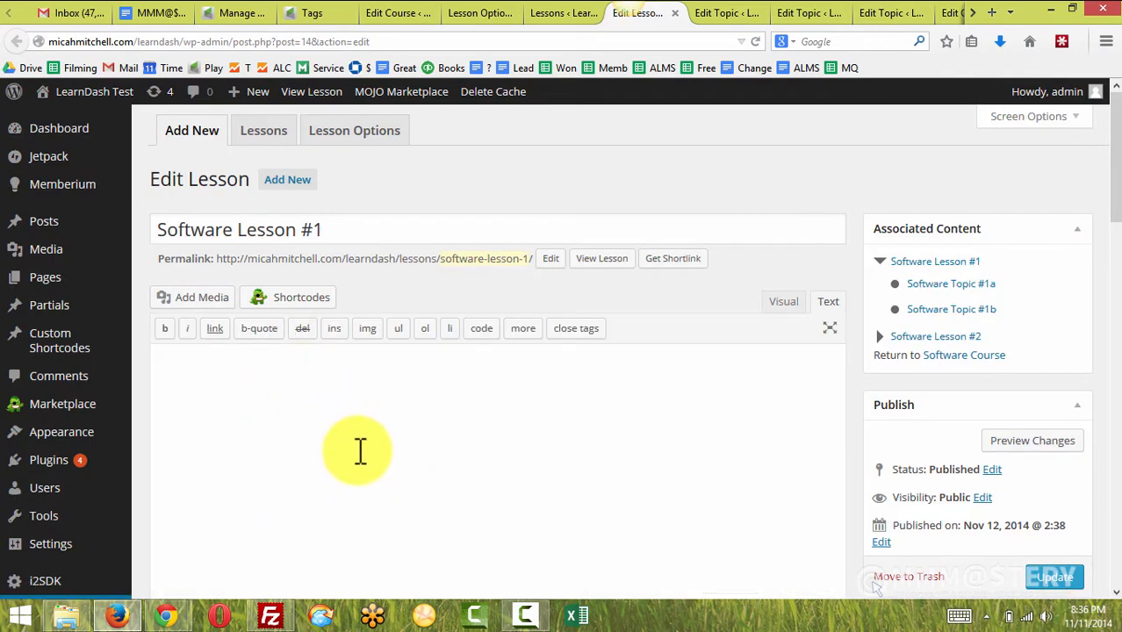
{"action": "scroll", "coordinate": [418, 300], "scroll_direction": "down", "scroll_amount": 10}
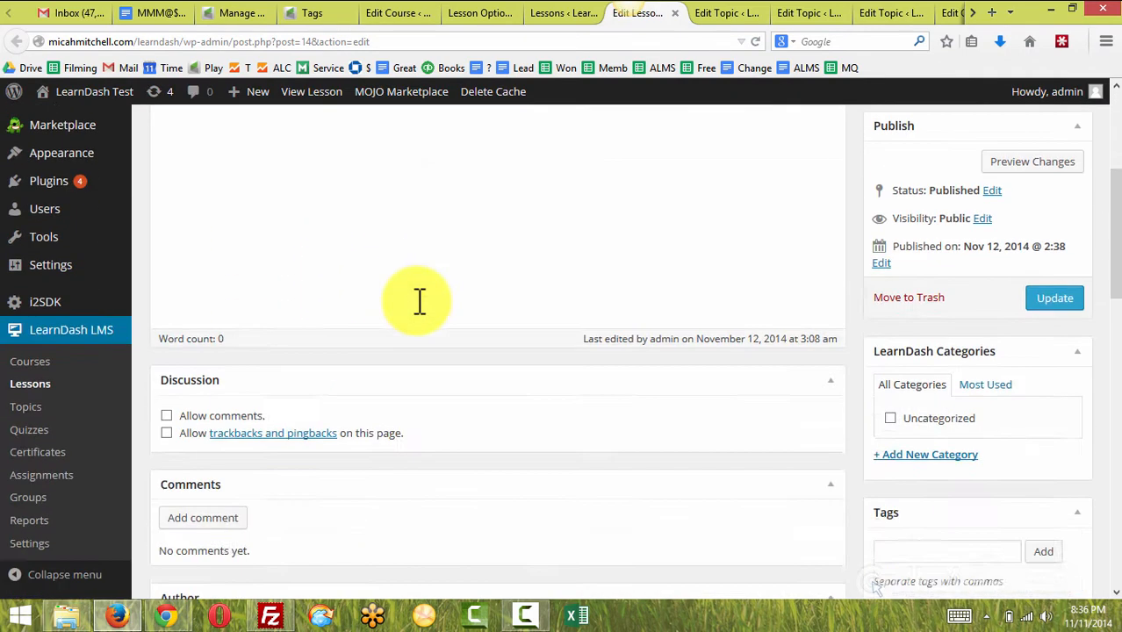
{"action": "scroll", "coordinate": [425, 279], "scroll_direction": "down", "scroll_amount": 1}
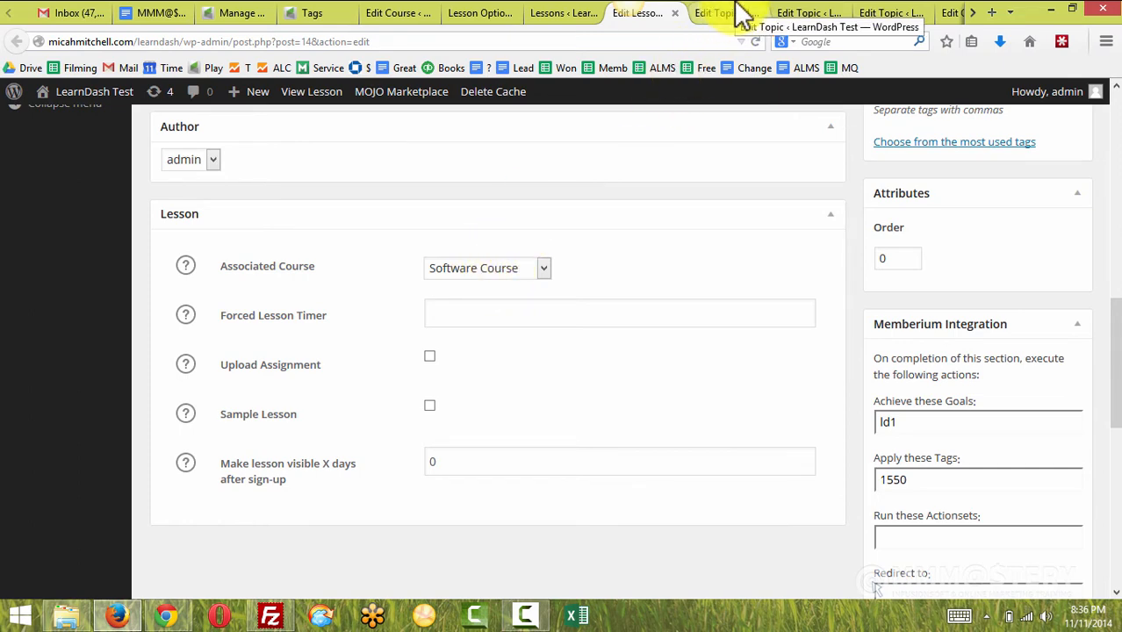
Open Software Lesson #2 for editing in a new tab from the lessons list and bring up its page.
{"action": "left_click", "coordinate": [558, 13]}
{"action": "right_click", "coordinate": [261, 299]}
{"action": "left_click", "coordinate": [320, 304]}
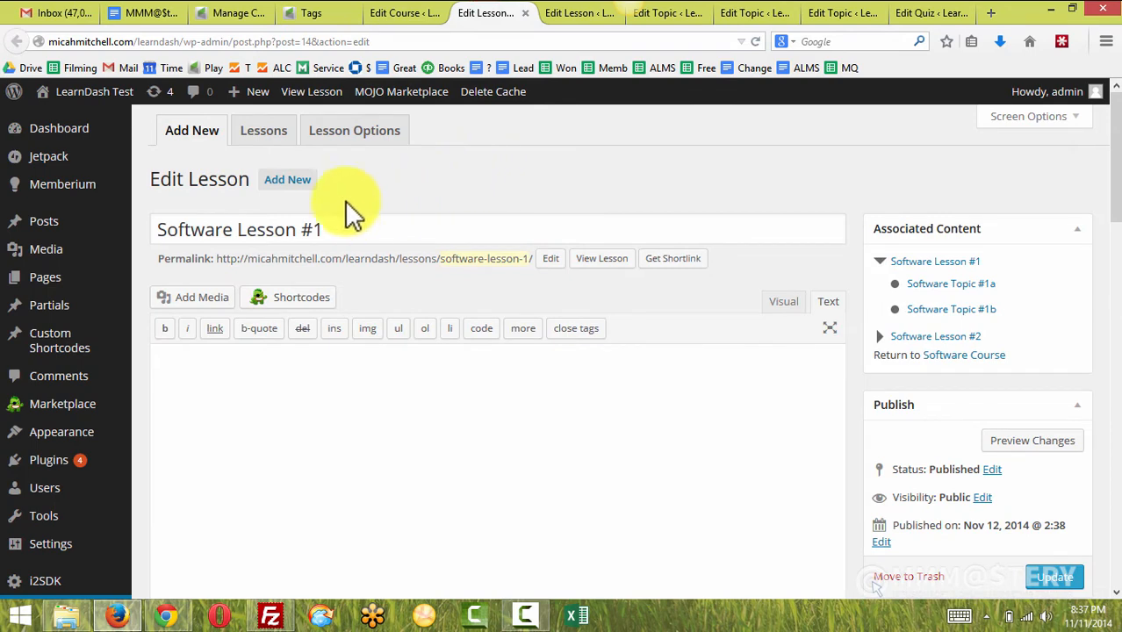
{"action": "left_click", "coordinate": [572, 13]}
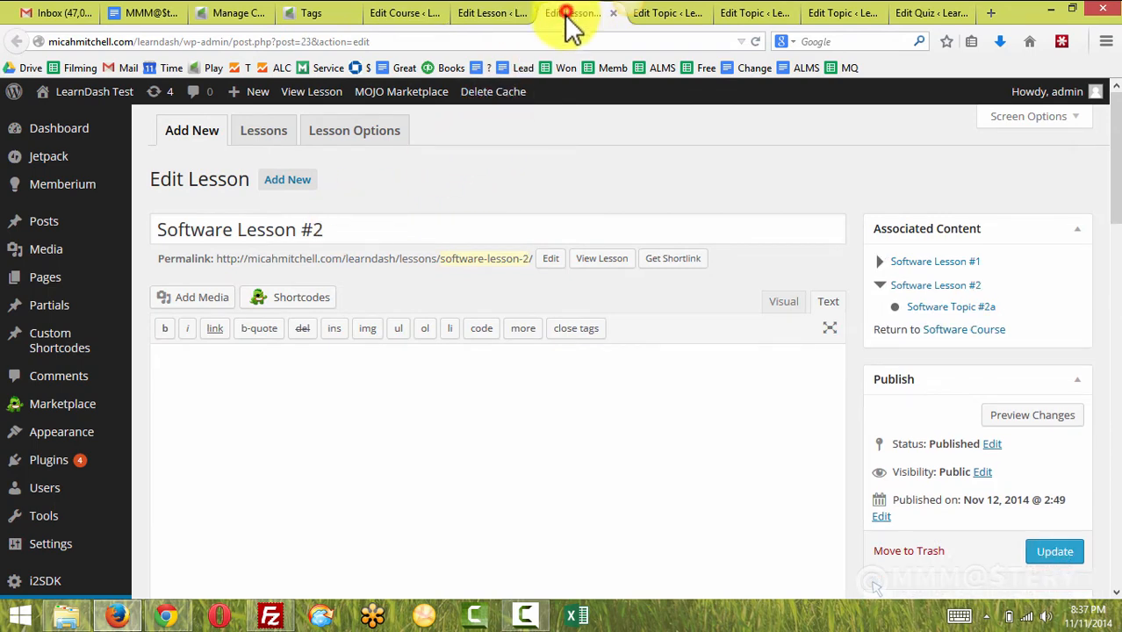
Look through the open topic edit pages from Software Topic #1a to #2a, including the Memberium Integration settings of #2a.
{"action": "left_click", "coordinate": [654, 19]}
{"action": "left_click", "coordinate": [343, 280]}
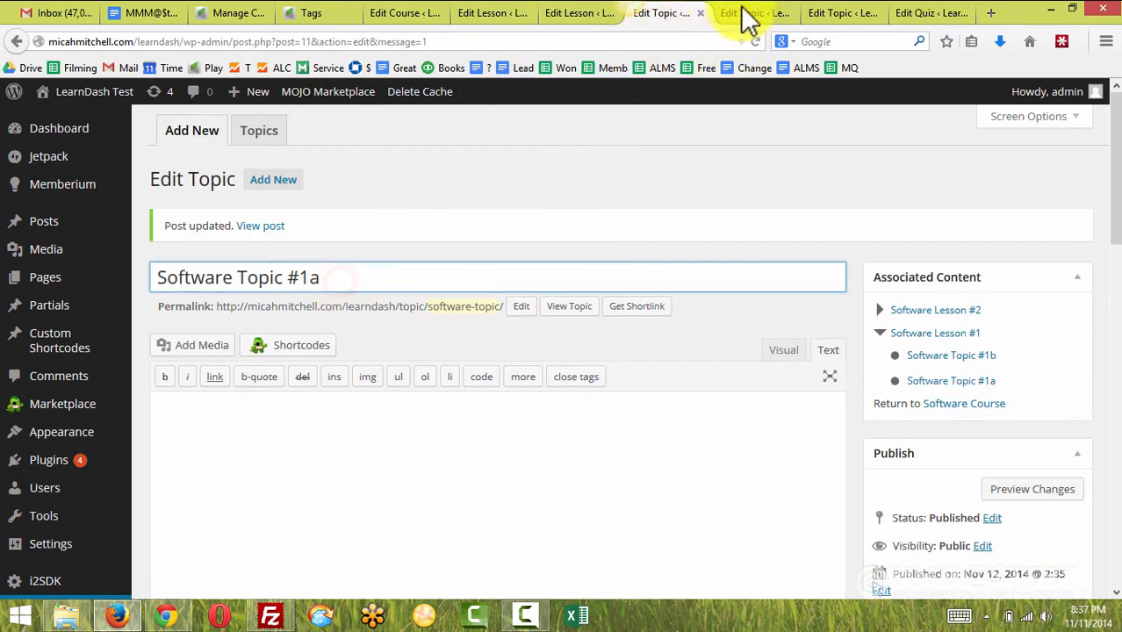
{"action": "left_click", "coordinate": [744, 19]}
{"action": "left_click", "coordinate": [376, 278]}
{"action": "left_click", "coordinate": [826, 18]}
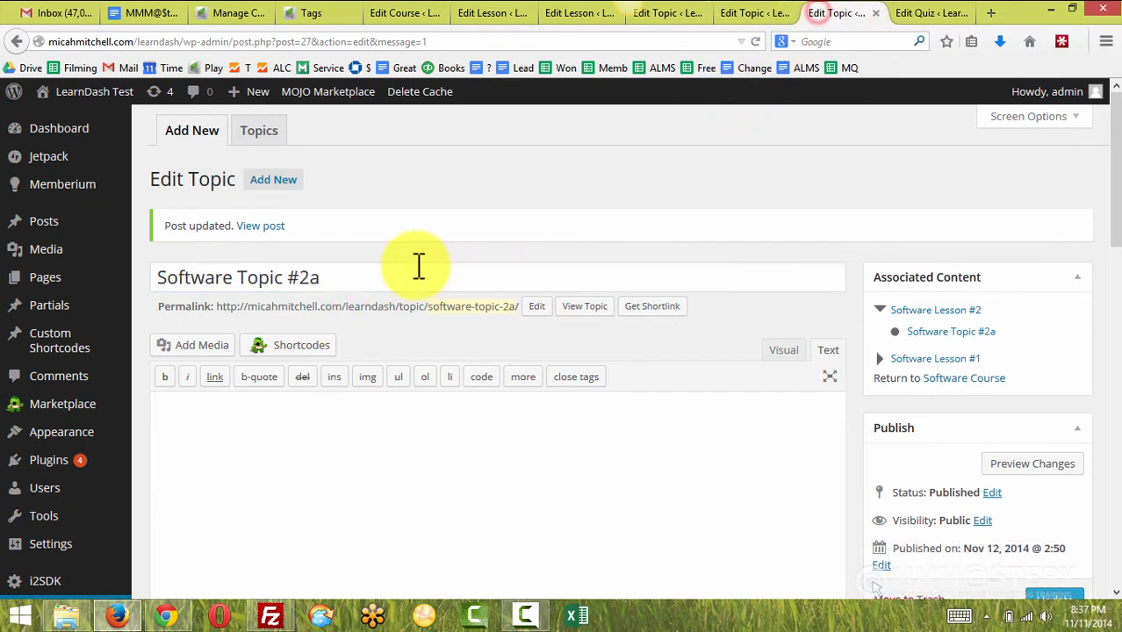
{"action": "left_click", "coordinate": [395, 283]}
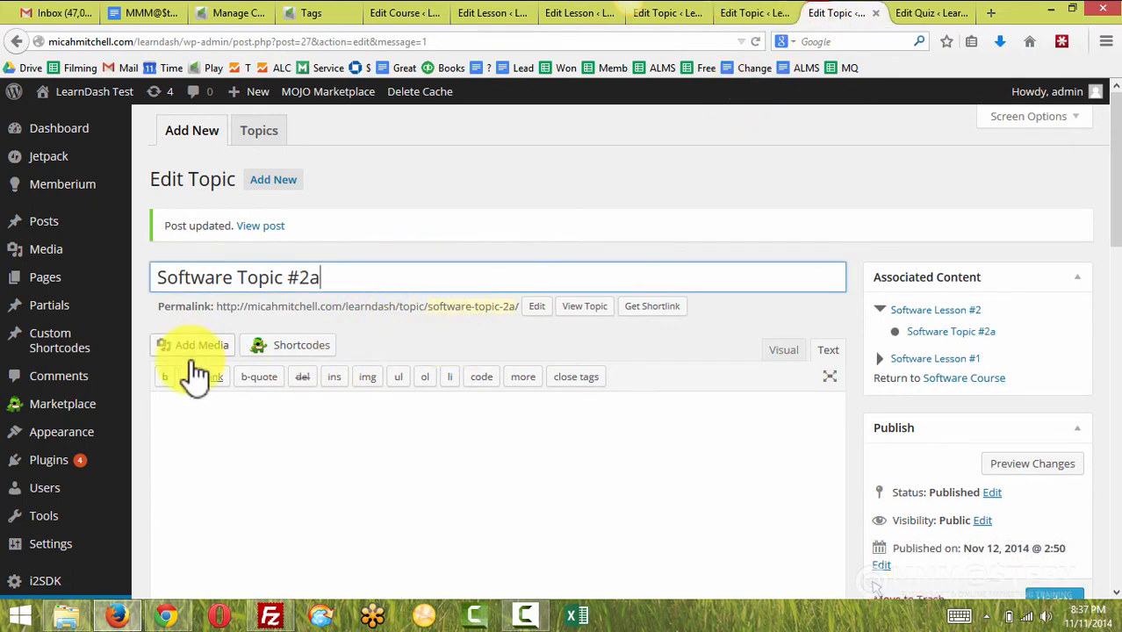
{"action": "double_click", "coordinate": [200, 175]}
{"action": "scroll", "coordinate": [107, 399], "scroll_direction": "down", "scroll_amount": 5}
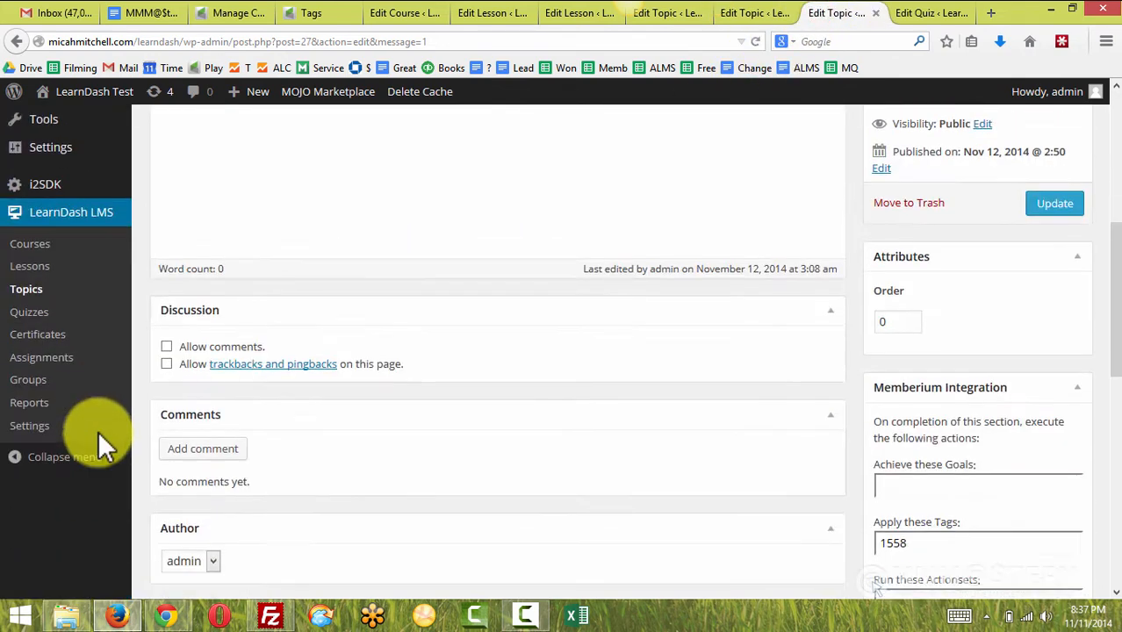
Open the Software Quiz's first question for editing and look through its text, answer type and answers.
{"action": "left_click", "coordinate": [933, 13]}
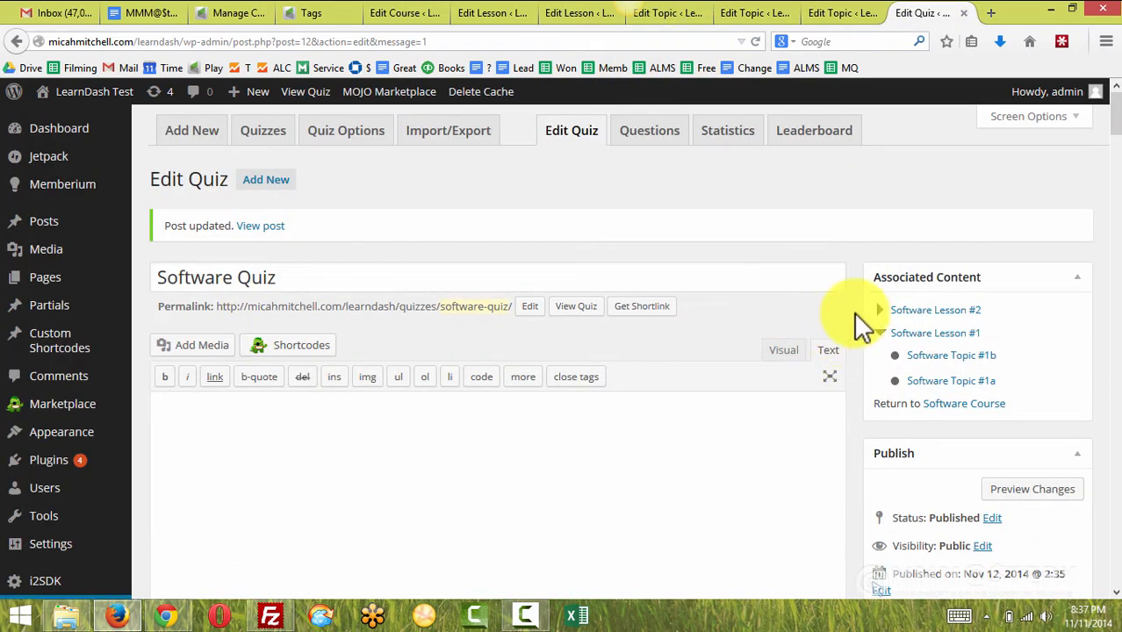
{"action": "left_click", "coordinate": [662, 141]}
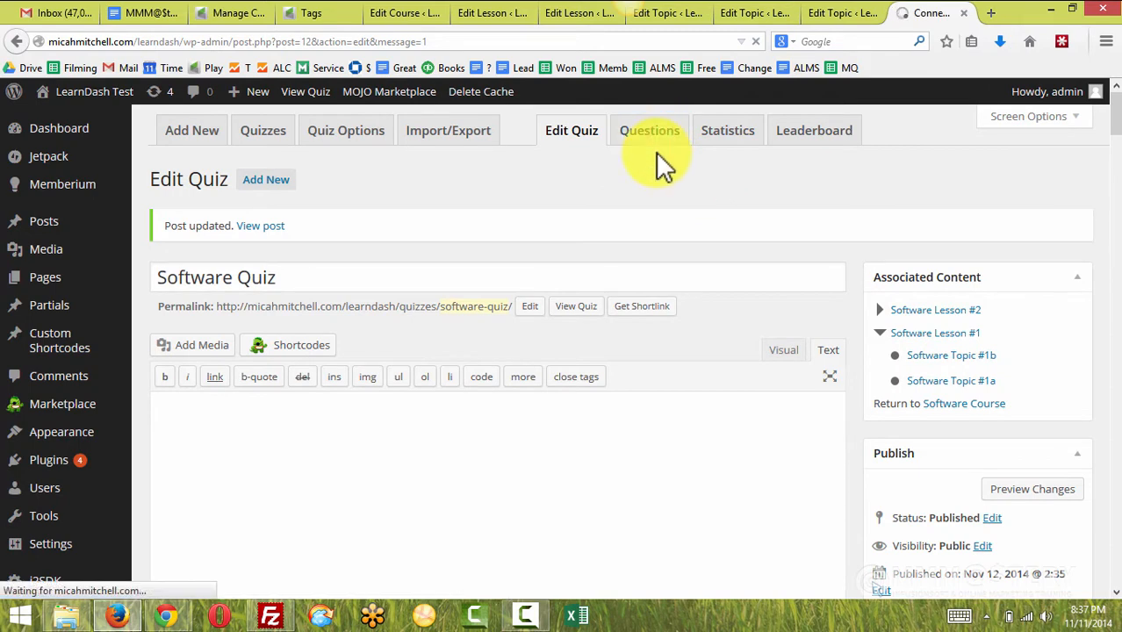
{"action": "mouse_move", "coordinate": [230, 305]}
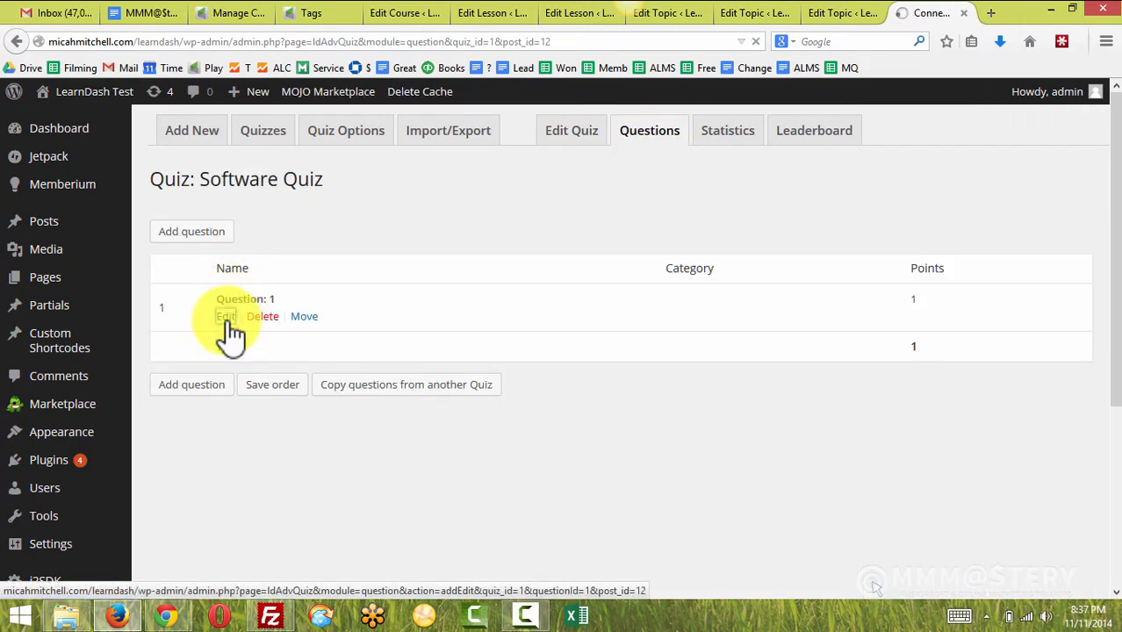
{"action": "scroll", "coordinate": [531, 326], "scroll_direction": "down", "scroll_amount": 5}
{"action": "scroll", "coordinate": [408, 370], "scroll_direction": "up", "scroll_amount": 1}
{"action": "scroll", "coordinate": [293, 290], "scroll_direction": "down", "scroll_amount": 1}
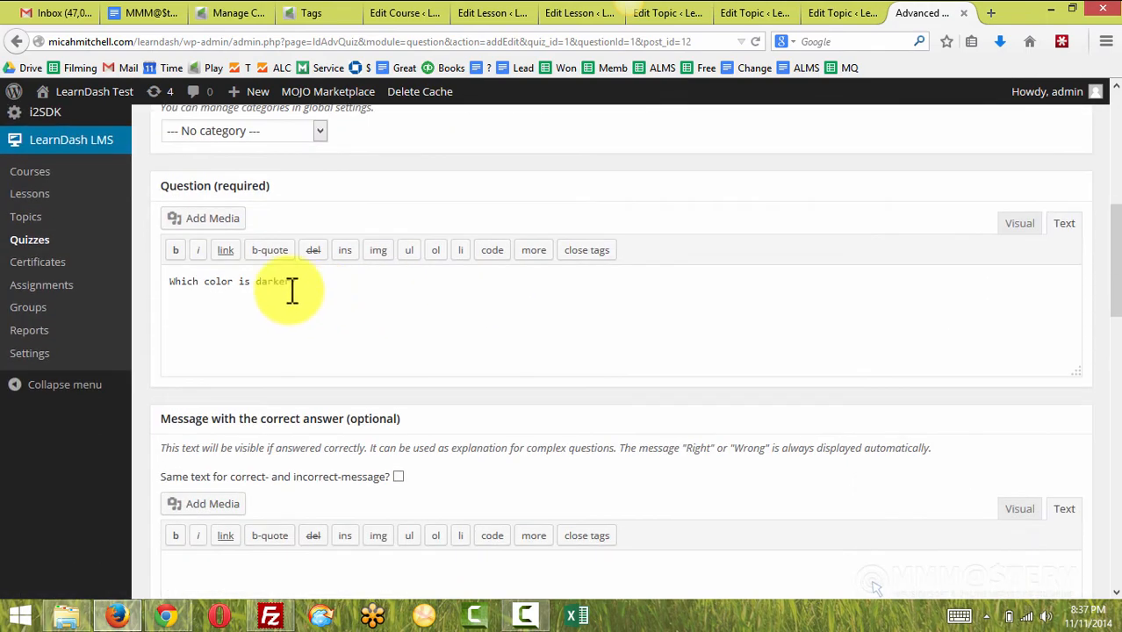
{"action": "scroll", "coordinate": [449, 377], "scroll_direction": "down", "scroll_amount": 5}
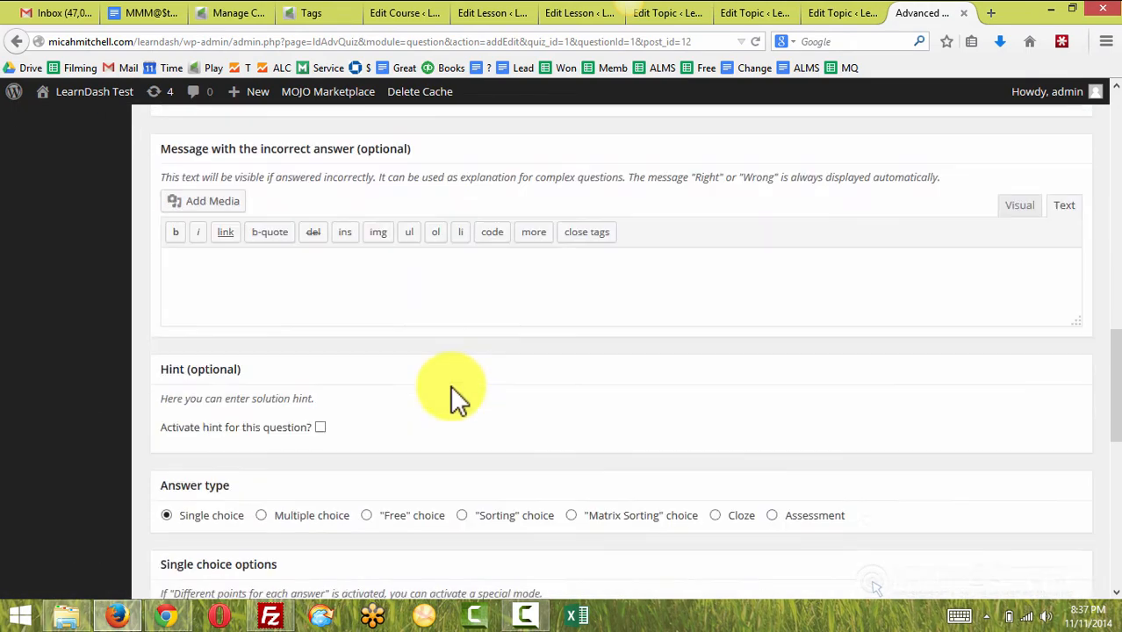
{"action": "scroll", "coordinate": [426, 376], "scroll_direction": "down", "scroll_amount": 7}
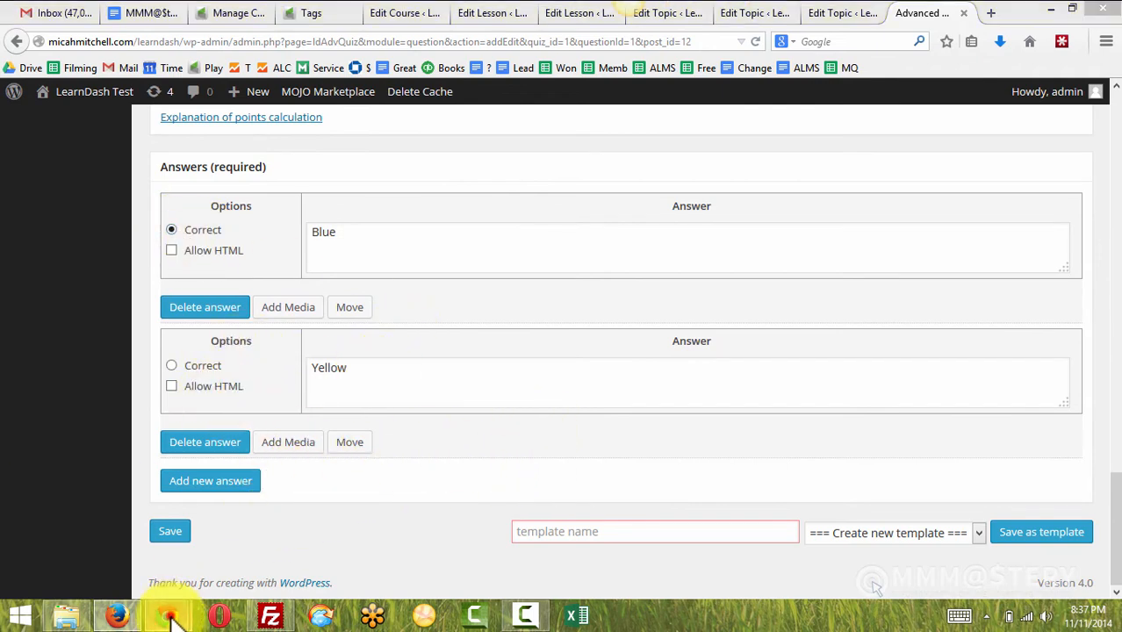
Switch to the student site in Chrome and try to advance from Software Lesson #1 to Software Lesson #2.
{"action": "mouse_move", "coordinate": [165, 615]}
{"action": "left_click", "coordinate": [255, 528]}
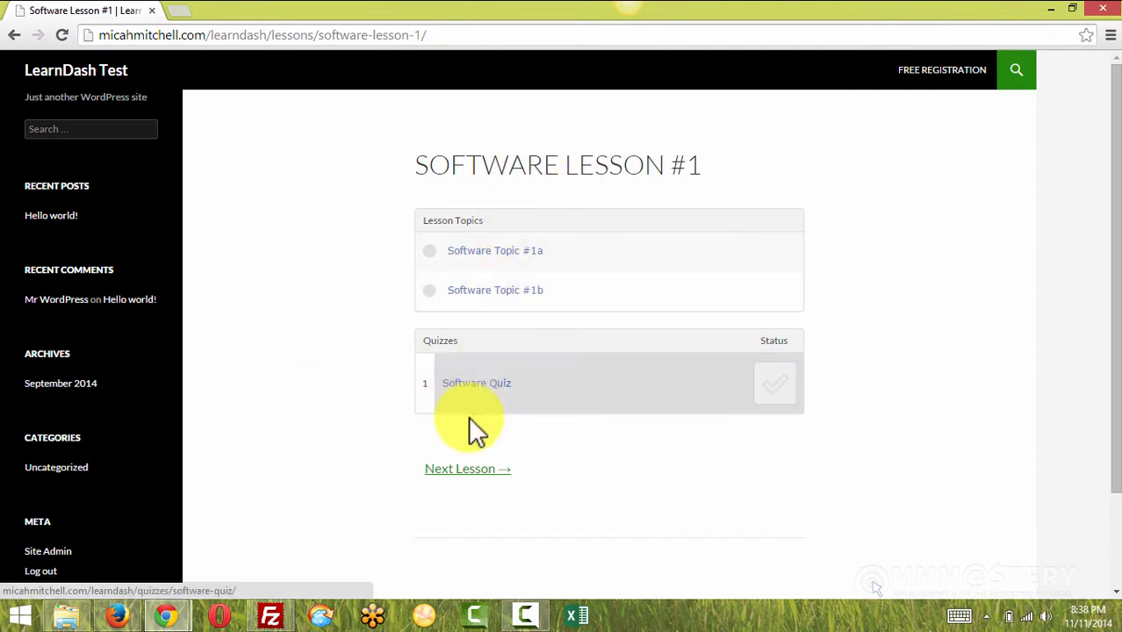
{"action": "left_click", "coordinate": [467, 469]}
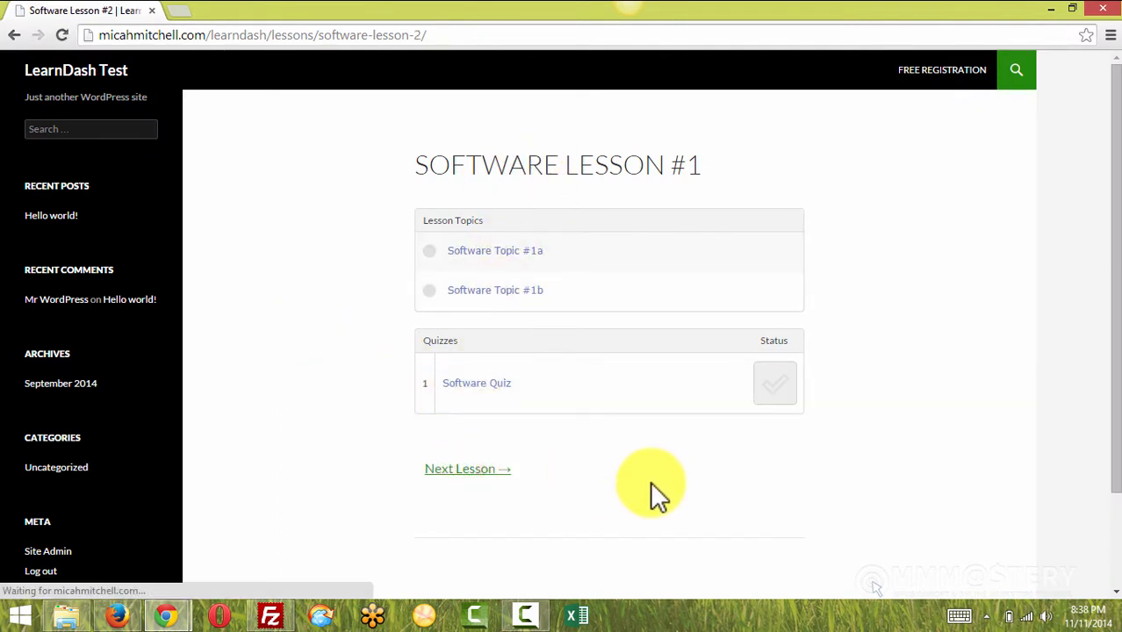
{"action": "left_click_drag", "start_coordinate": [494, 230], "coordinate": [694, 269]}
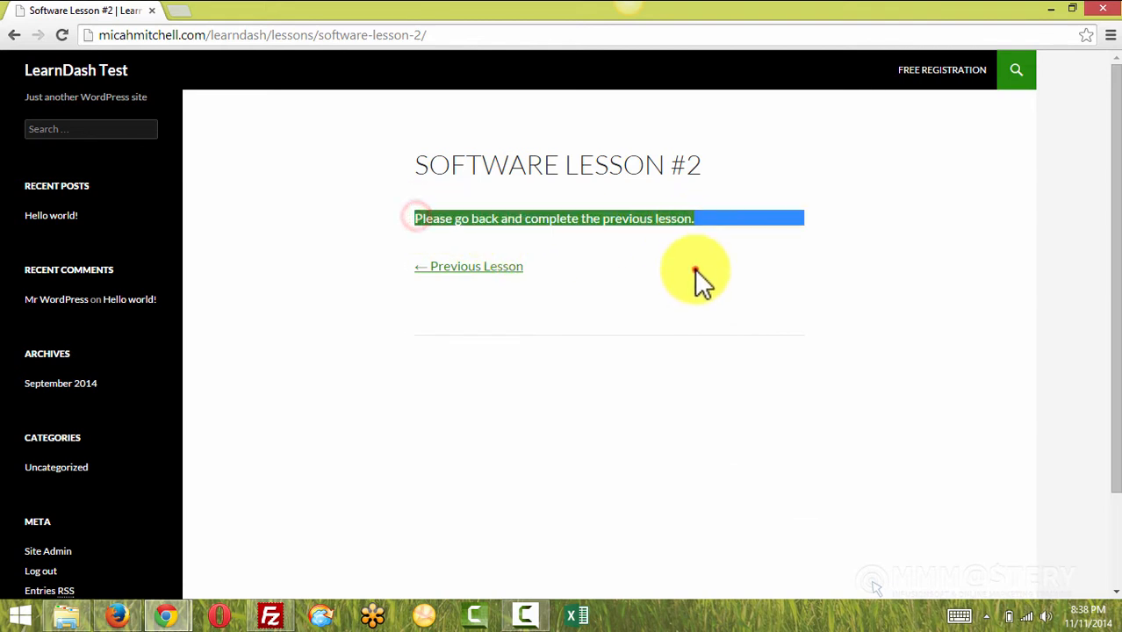
{"action": "left_click", "coordinate": [695, 269]}
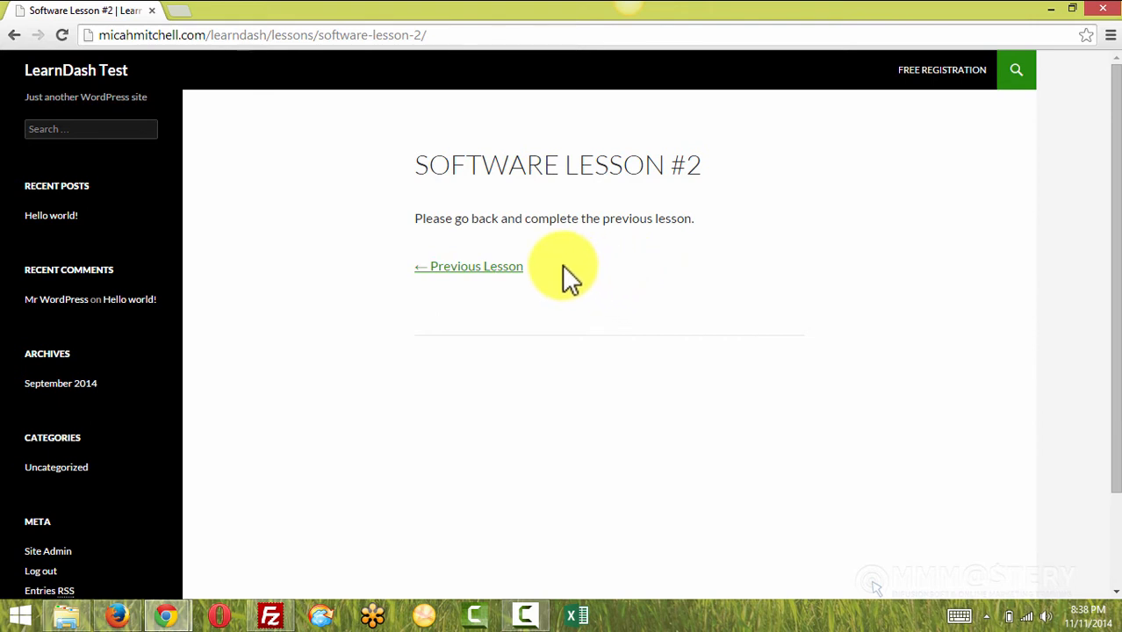
Return to Software Lesson #1, try opening Software Topic #1b, and go back to mark Software Topic #1a complete.
{"action": "left_click", "coordinate": [495, 268]}
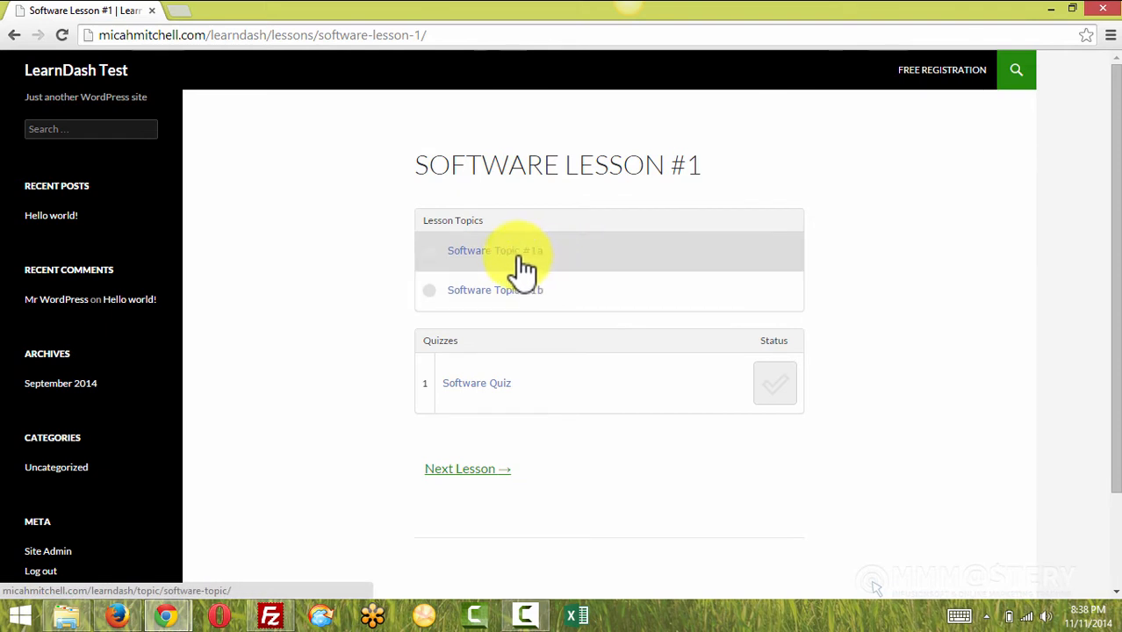
{"action": "left_click", "coordinate": [511, 292]}
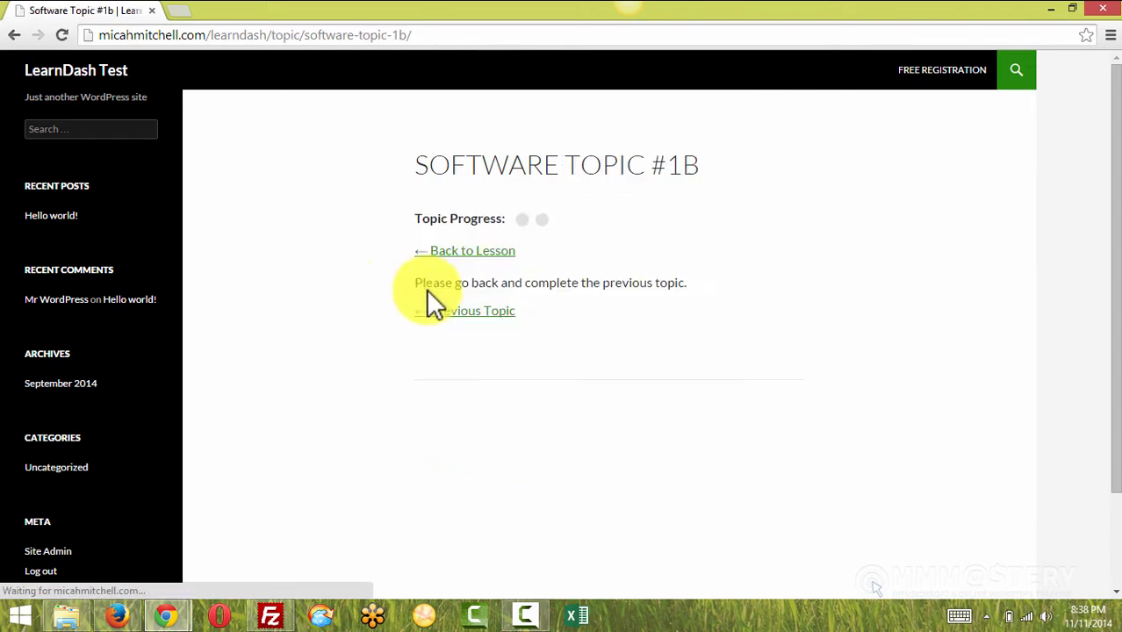
{"action": "left_click", "coordinate": [488, 311]}
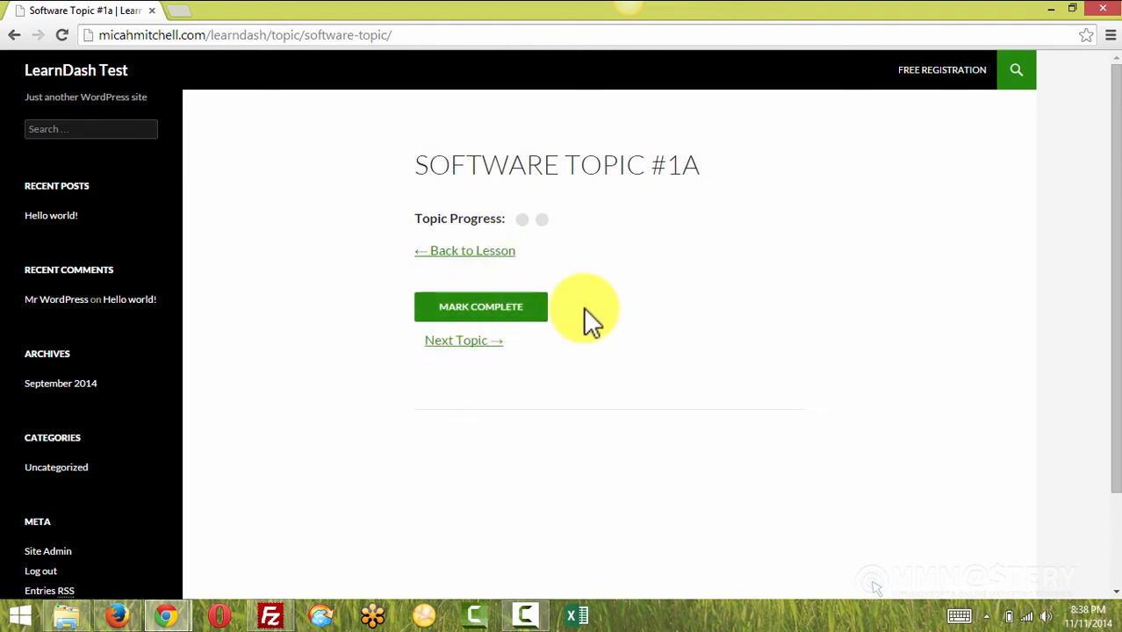
{"action": "left_click", "coordinate": [498, 319]}
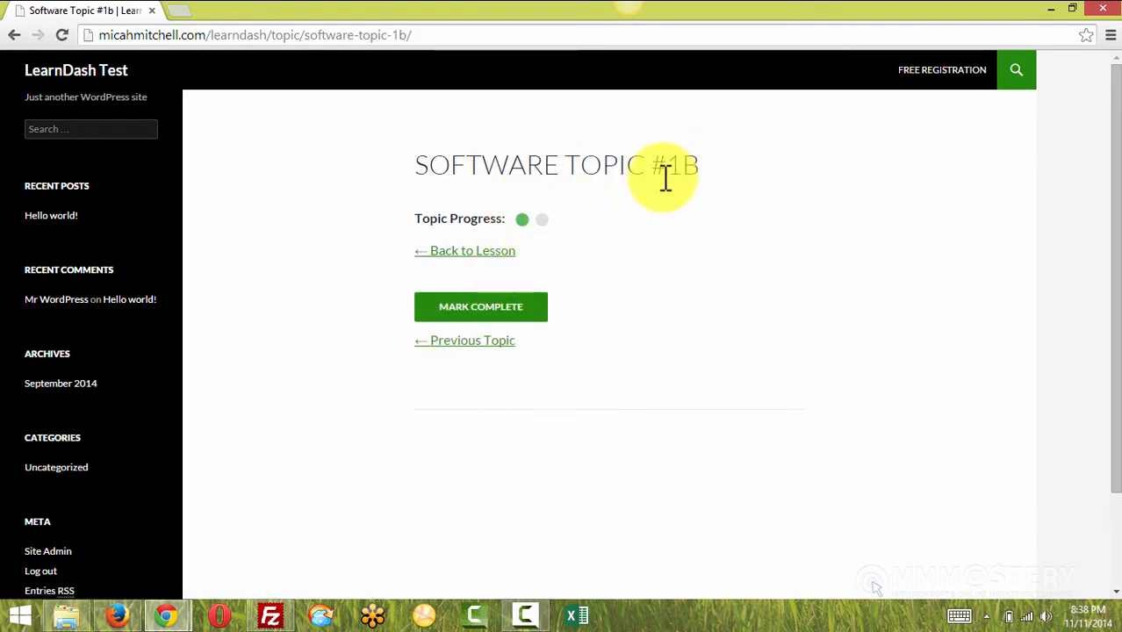
Switch to the Infusionsoft contact record in Firefox, reload it and examine the contact's current tags and their categories.
{"action": "left_click", "coordinate": [132, 607]}
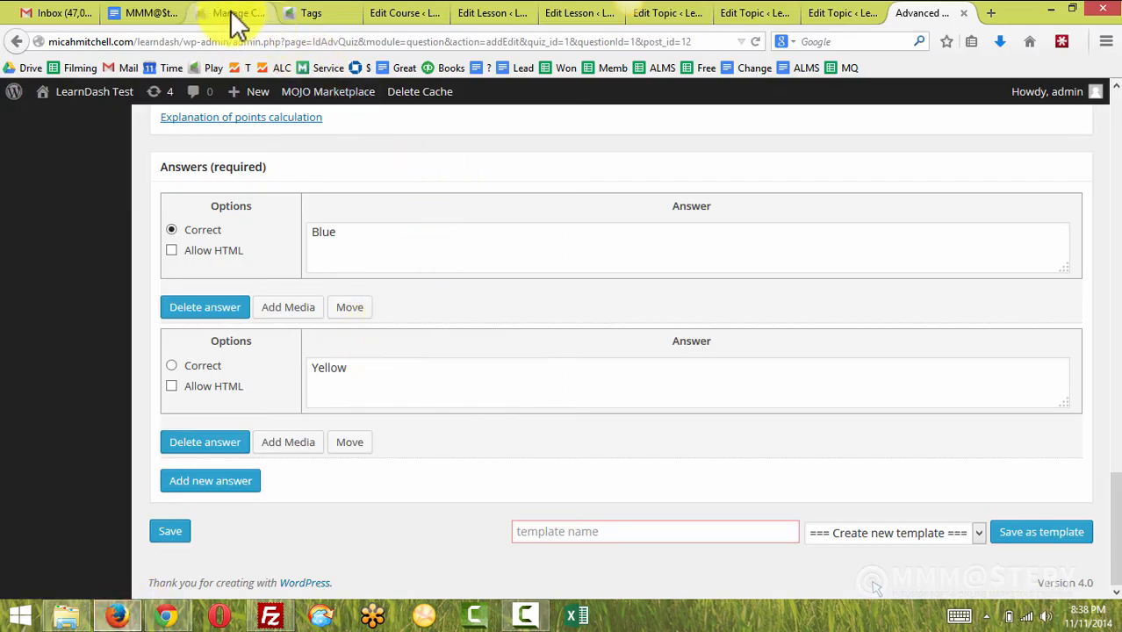
{"action": "left_click", "coordinate": [230, 13]}
{"action": "scroll", "coordinate": [543, 264], "scroll_direction": "up", "scroll_amount": 4}
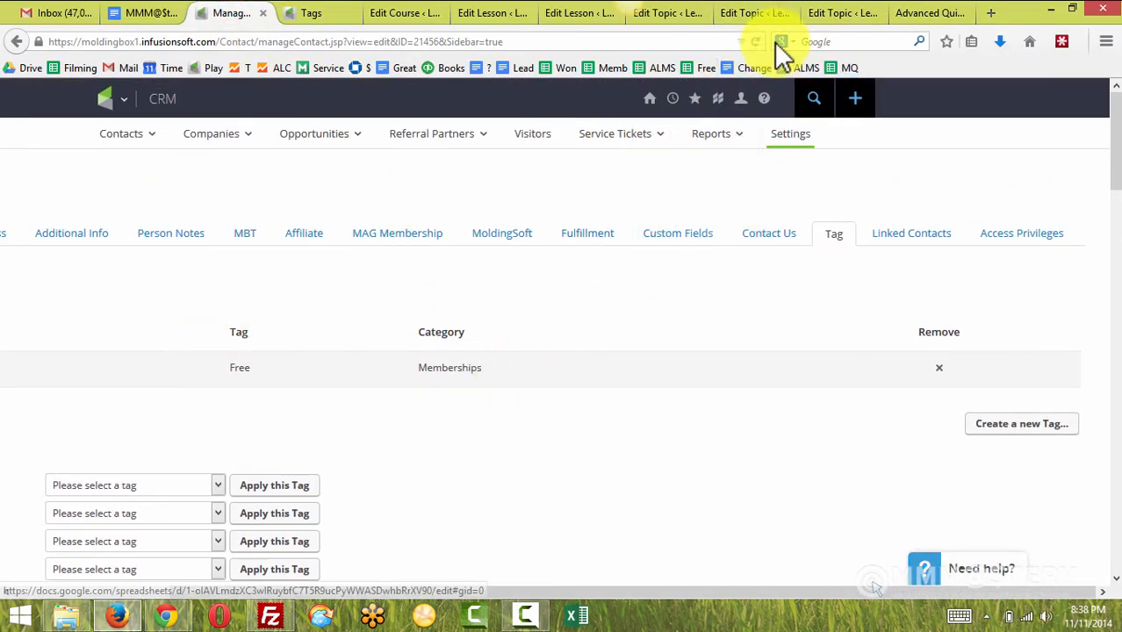
{"action": "left_click", "coordinate": [755, 42]}
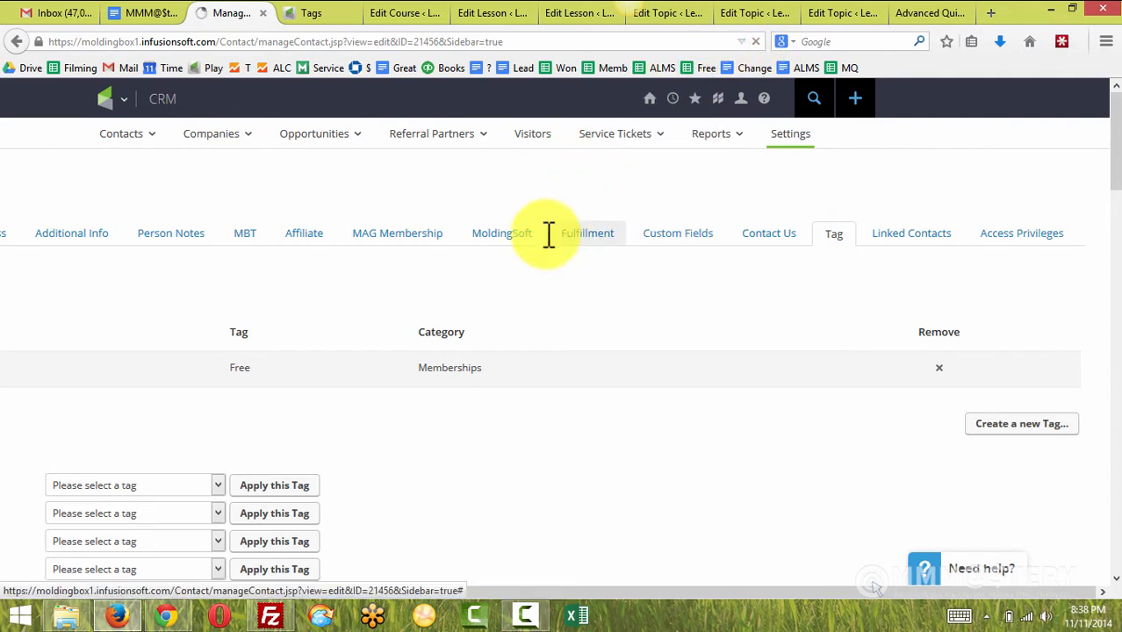
{"action": "left_click", "coordinate": [829, 235]}
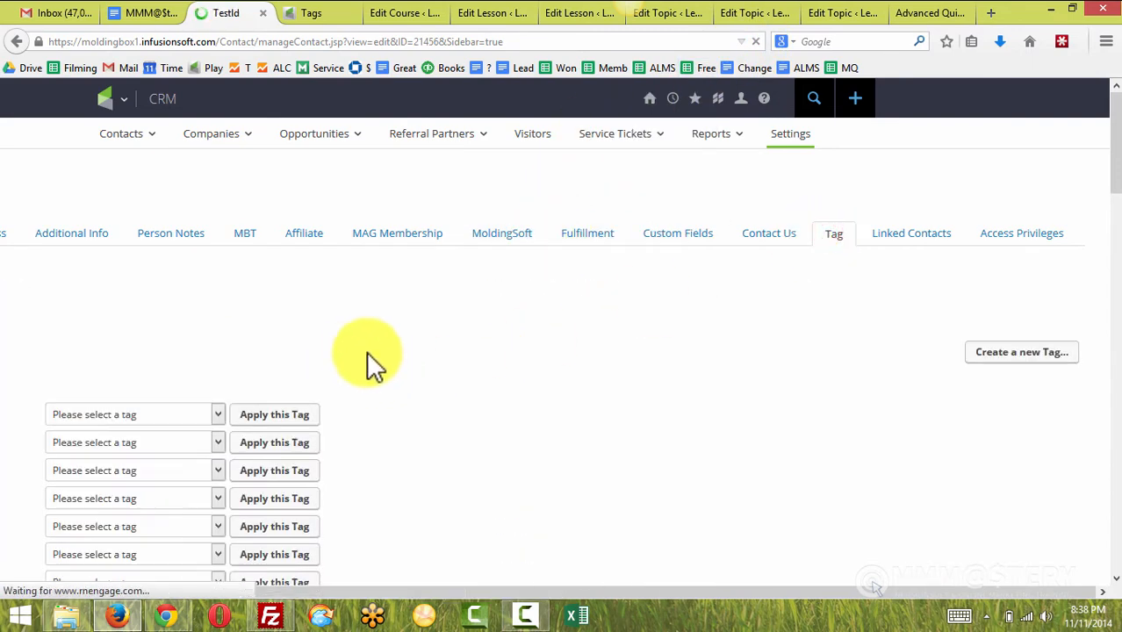
{"action": "left_click_drag", "start_coordinate": [634, 368], "coordinate": [395, 384]}
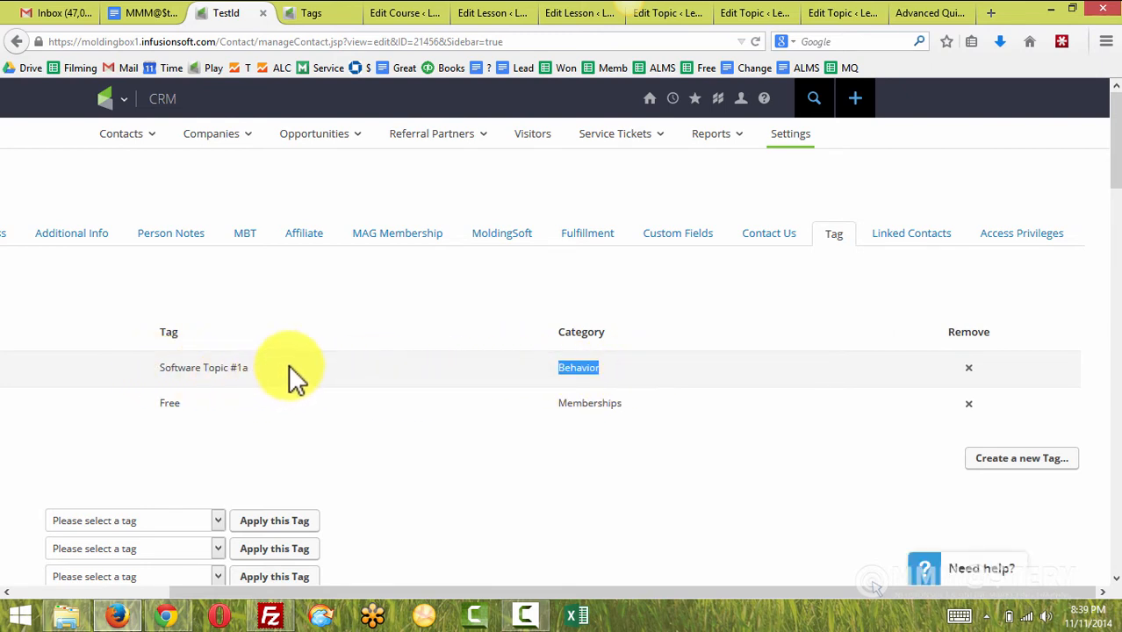
{"action": "left_click", "coordinate": [378, 313]}
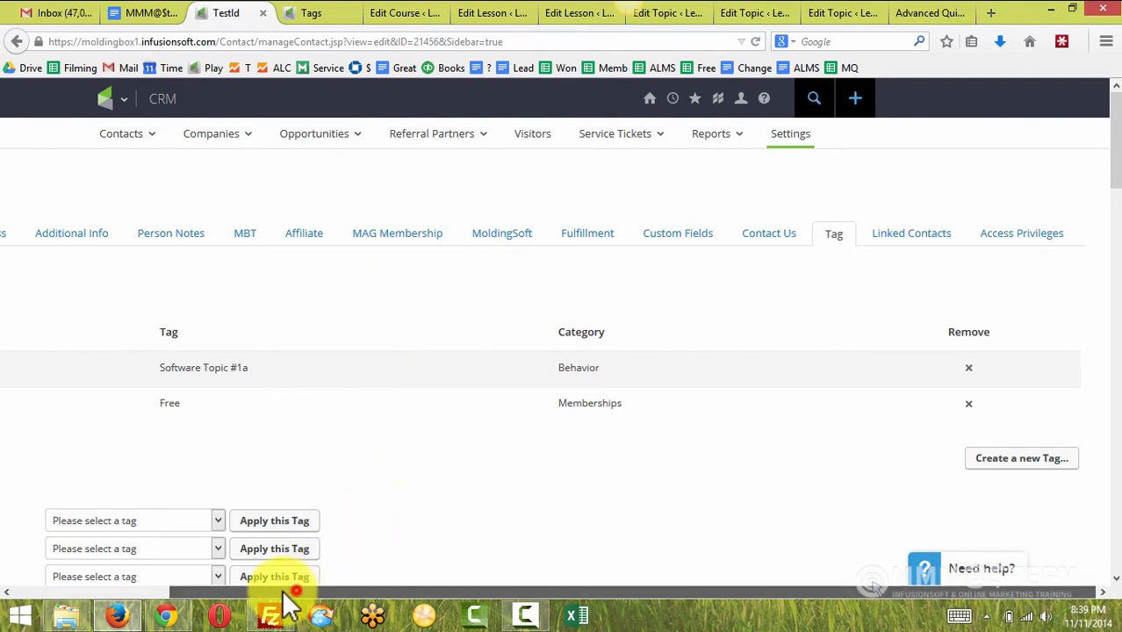
{"action": "left_click_drag", "start_coordinate": [282, 594], "coordinate": [155, 594]}
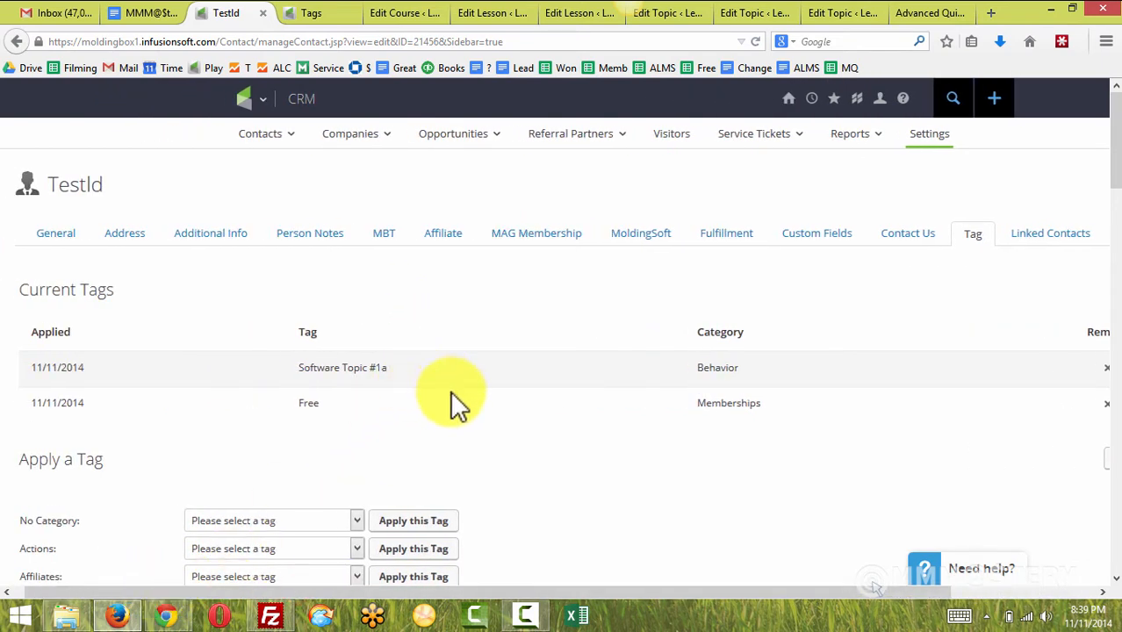
Check the tag ID in Software Topic #1a's Memberium Integration settings against the Infusionsoft tags list.
{"action": "left_click", "coordinate": [668, 12]}
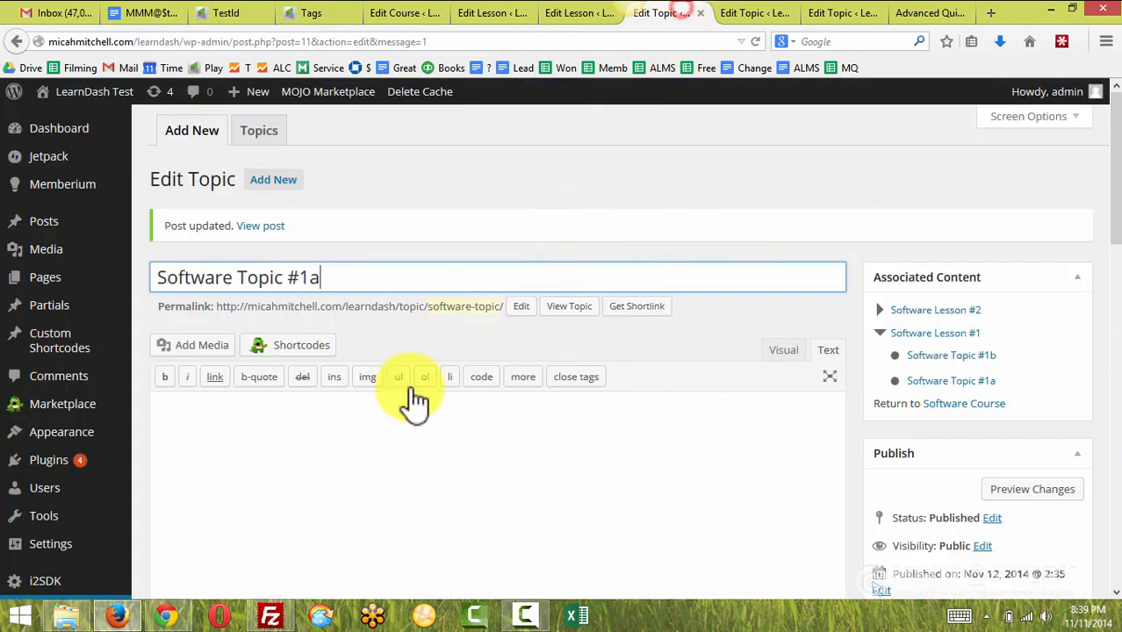
{"action": "left_click", "coordinate": [336, 273]}
{"action": "left_click", "coordinate": [848, 302]}
{"action": "scroll", "coordinate": [869, 342], "scroll_direction": "down", "scroll_amount": 2}
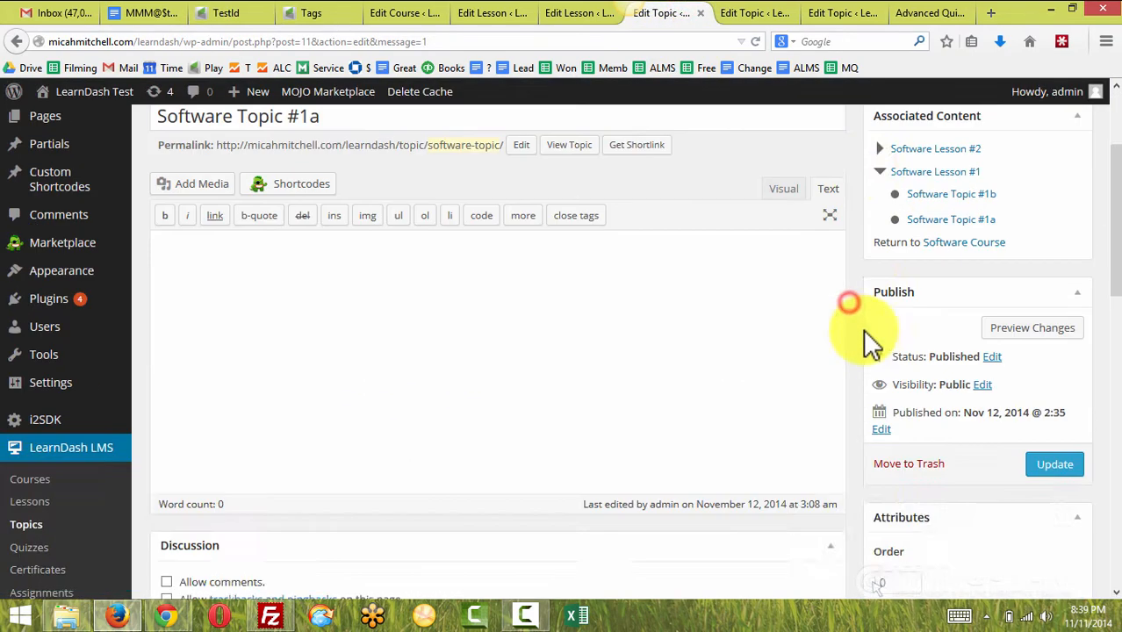
{"action": "scroll", "coordinate": [869, 343], "scroll_direction": "down", "scroll_amount": 6}
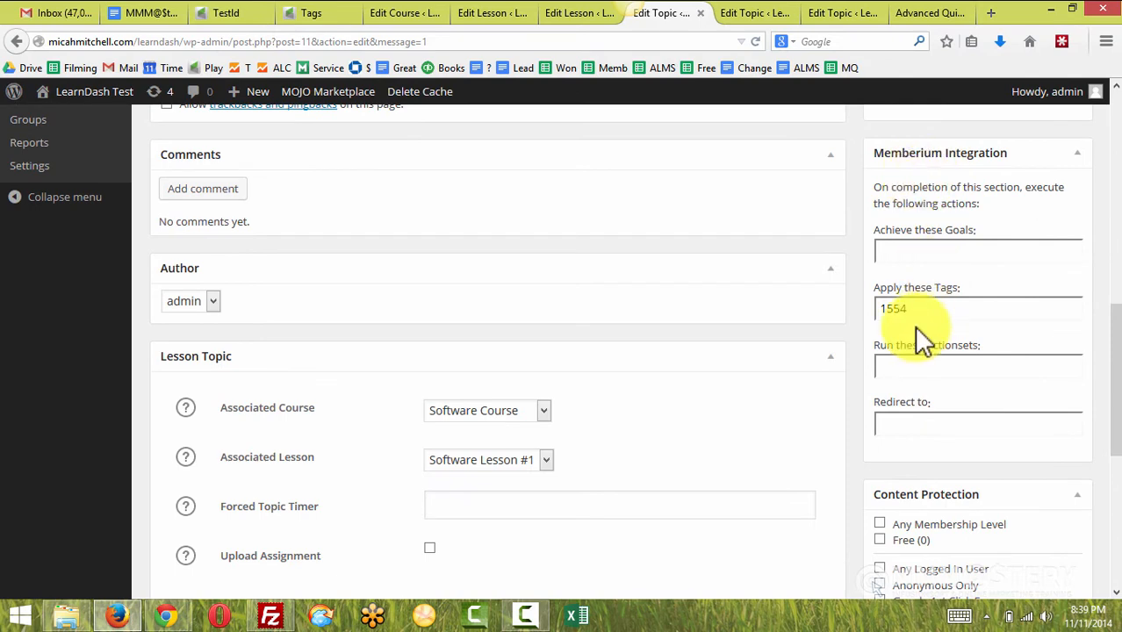
{"action": "left_click_drag", "start_coordinate": [917, 308], "coordinate": [843, 312]}
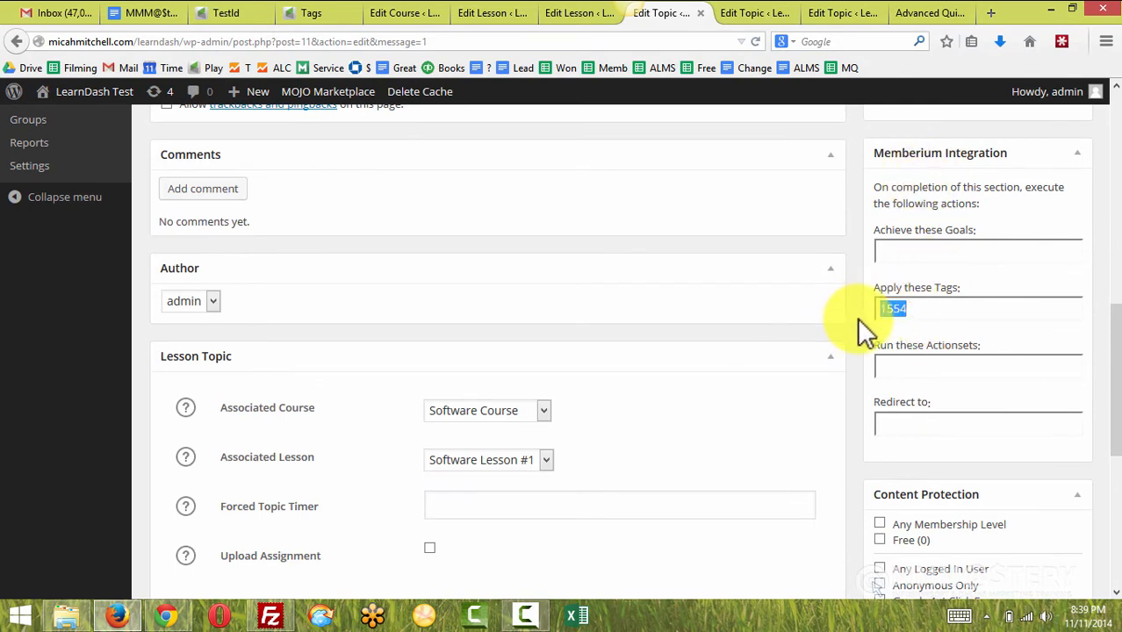
{"action": "left_click", "coordinate": [311, 12]}
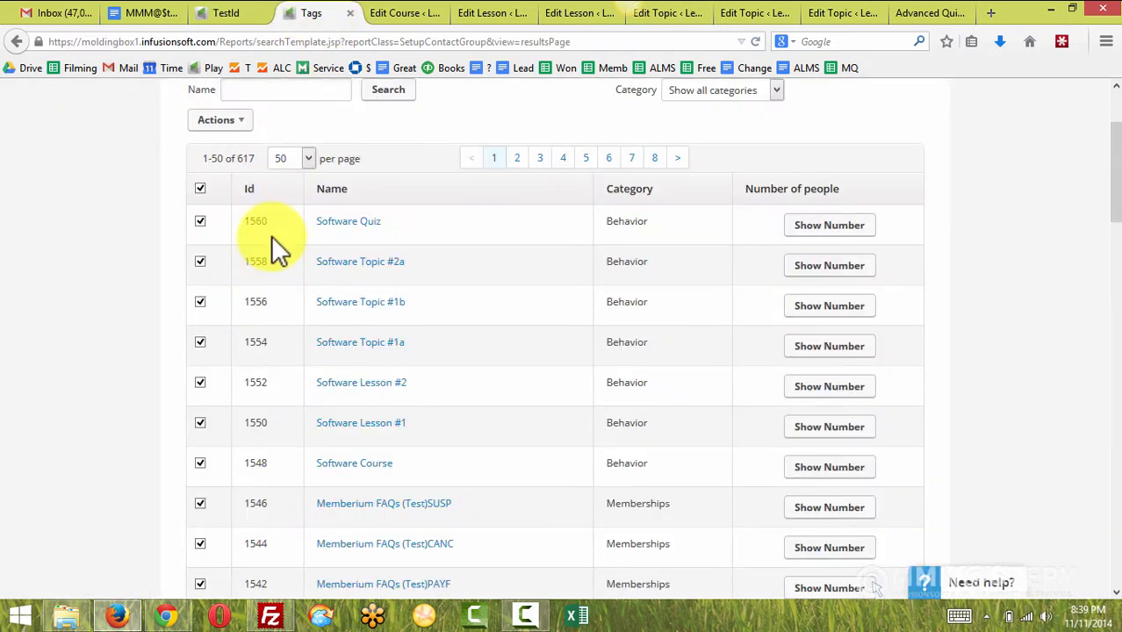
{"action": "scroll", "coordinate": [329, 270], "scroll_direction": "down", "scroll_amount": 2}
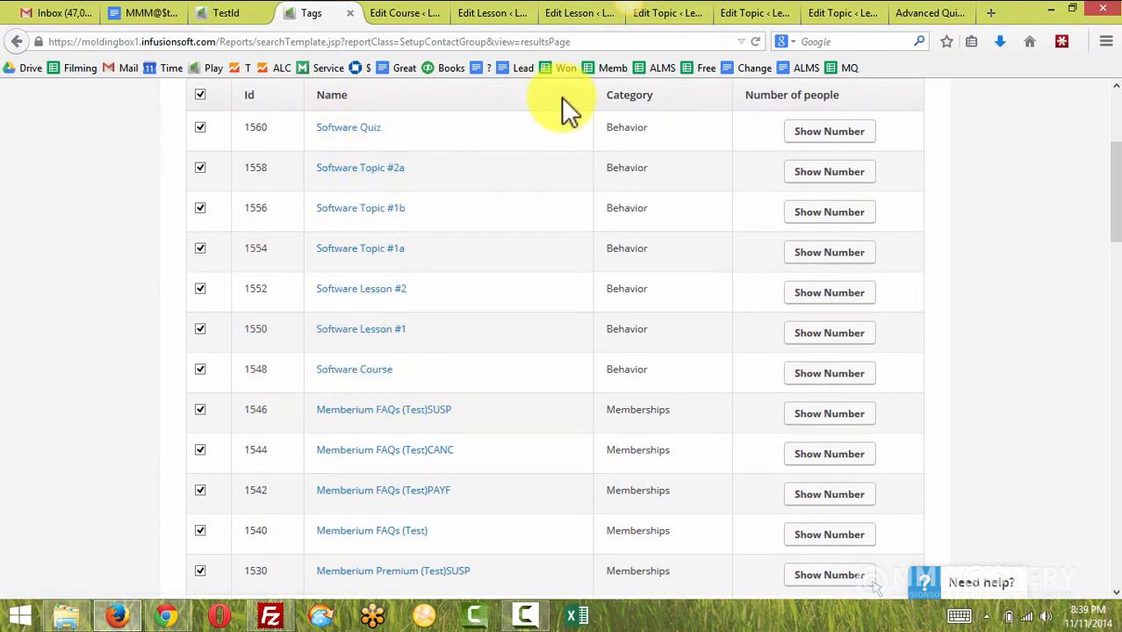
Switch back to the student site in Chrome and mark Software Topic #1b complete.
{"action": "mouse_move", "coordinate": [165, 614]}
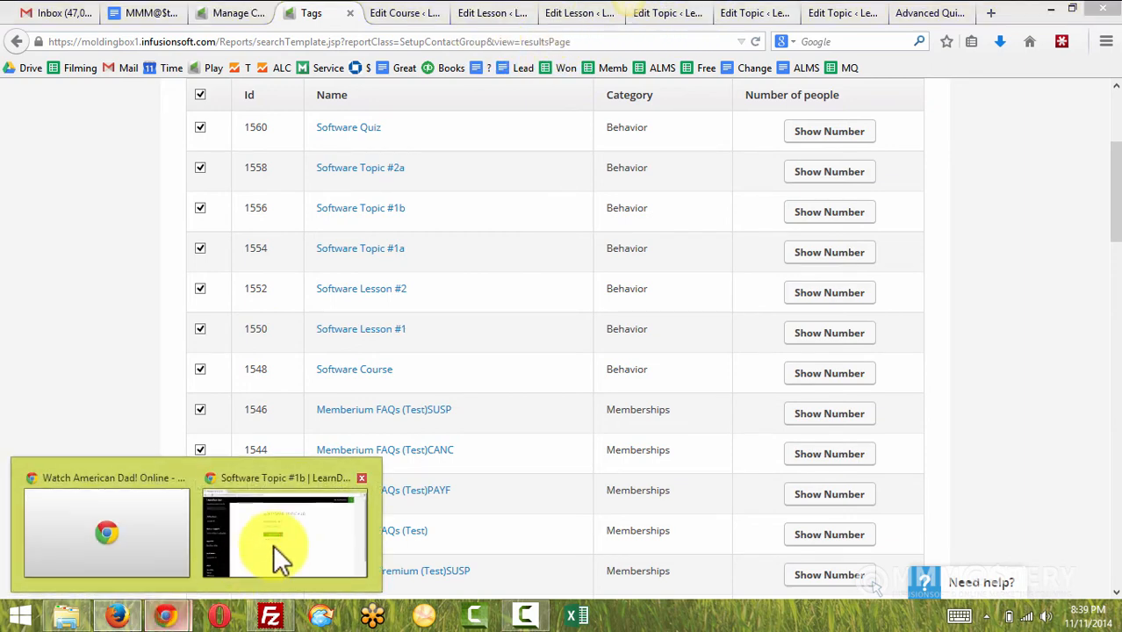
{"action": "left_click", "coordinate": [281, 535]}
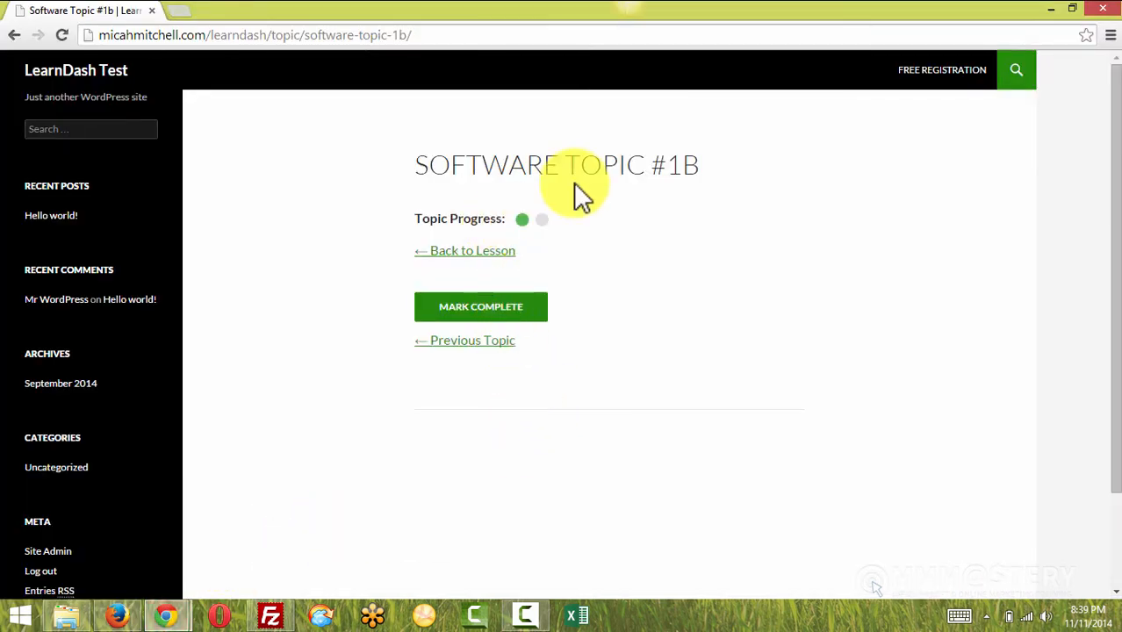
{"action": "left_click", "coordinate": [489, 316]}
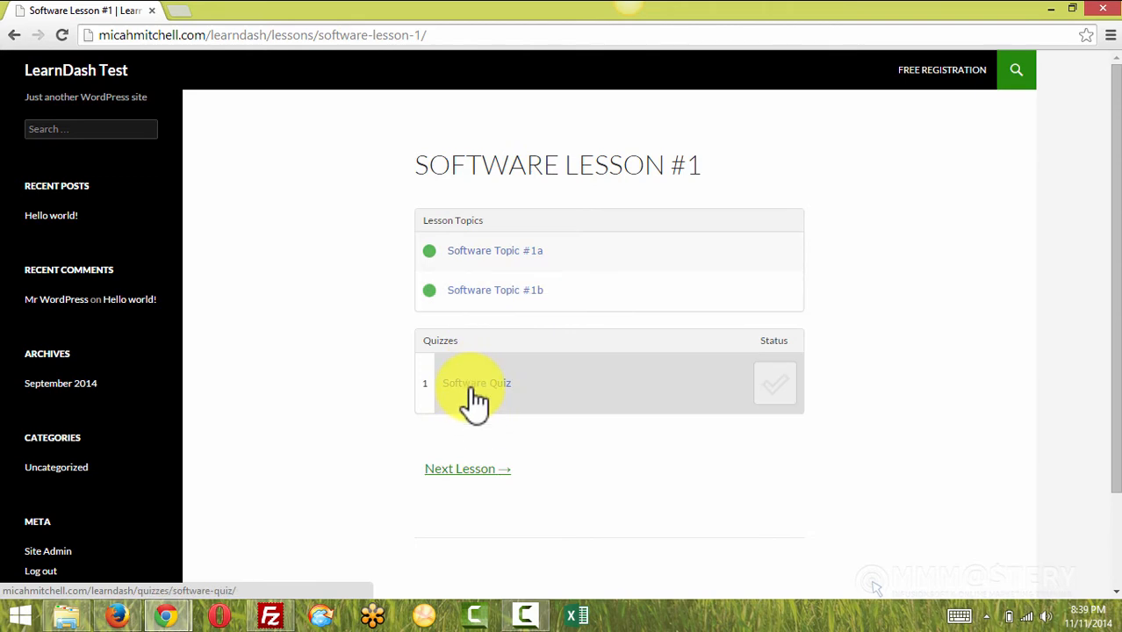
Return to the Software Quiz's edit page in Firefox and examine its passing percentage, associated content and Memberium Integration settings.
{"action": "left_click", "coordinate": [117, 615]}
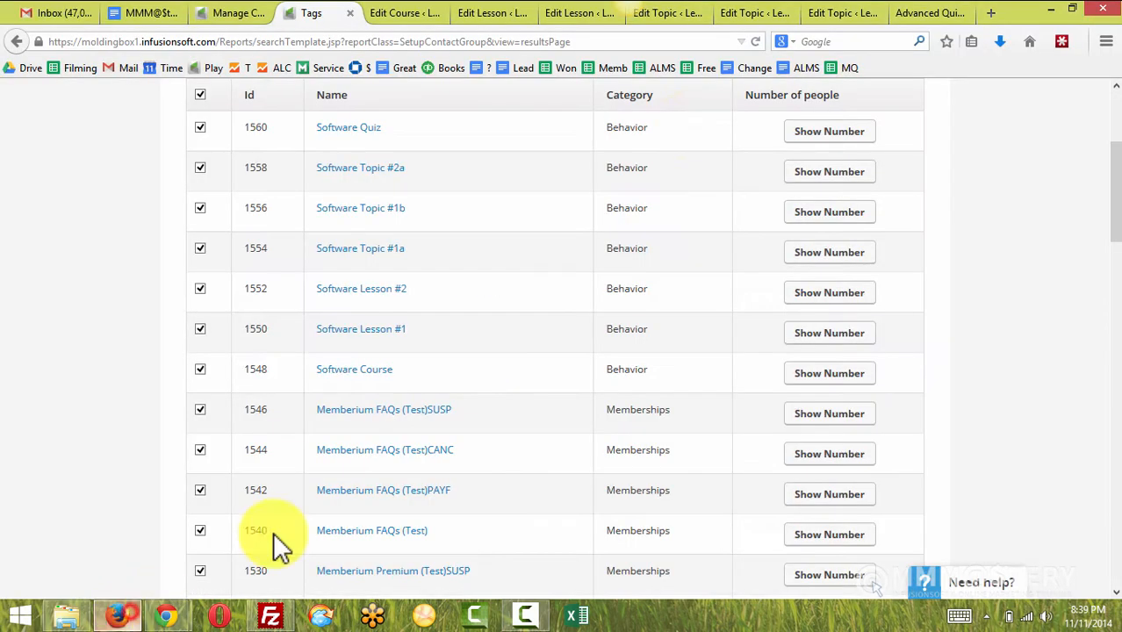
{"action": "left_click", "coordinate": [931, 12]}
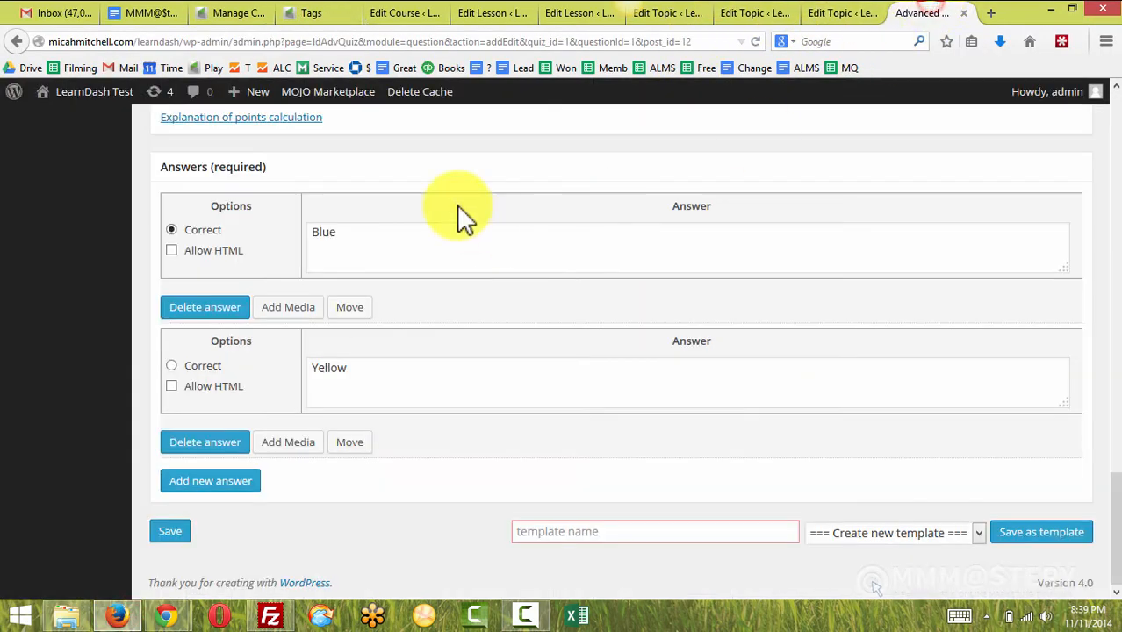
{"action": "scroll", "coordinate": [369, 404], "scroll_direction": "up", "scroll_amount": 20}
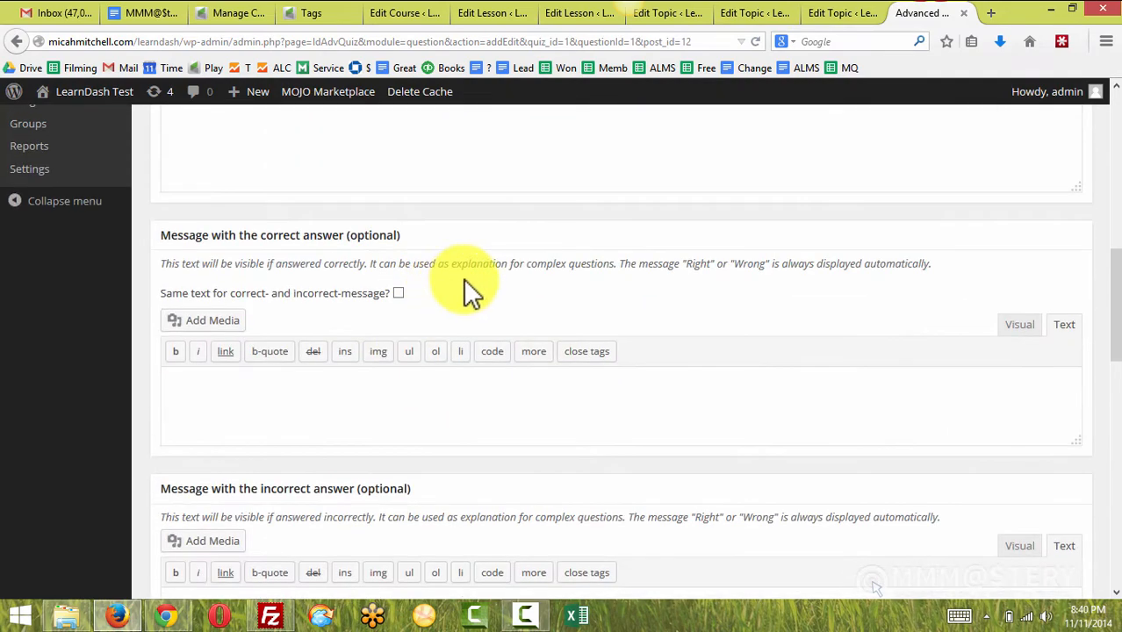
{"action": "scroll", "coordinate": [431, 233], "scroll_direction": "up", "scroll_amount": 2}
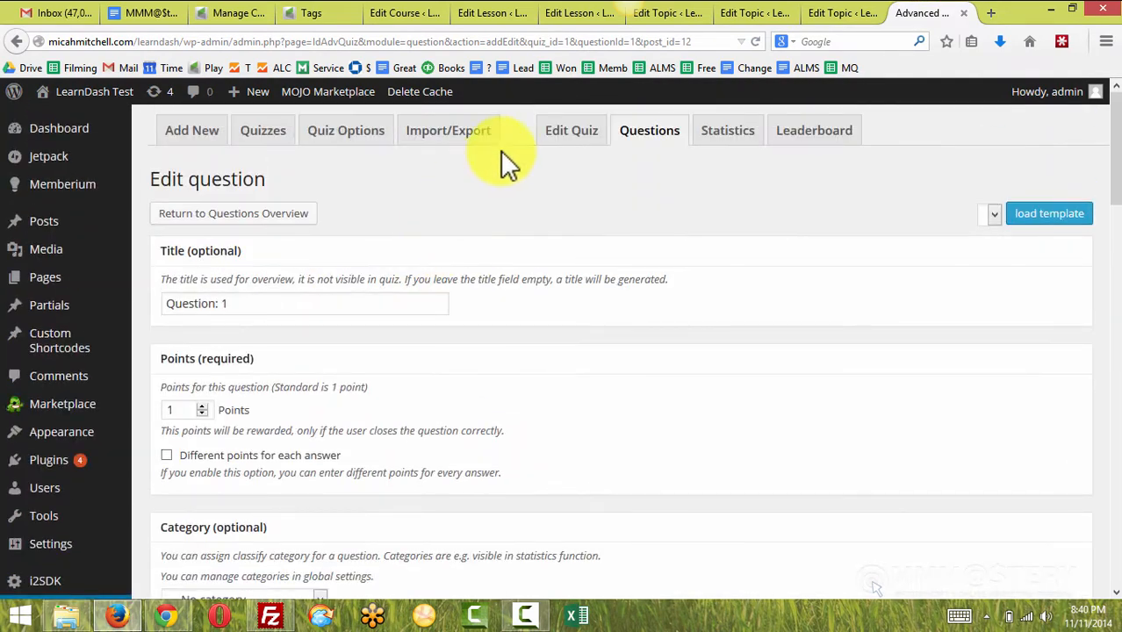
{"action": "left_click", "coordinate": [573, 136]}
{"action": "scroll", "coordinate": [555, 263], "scroll_direction": "down", "scroll_amount": 15}
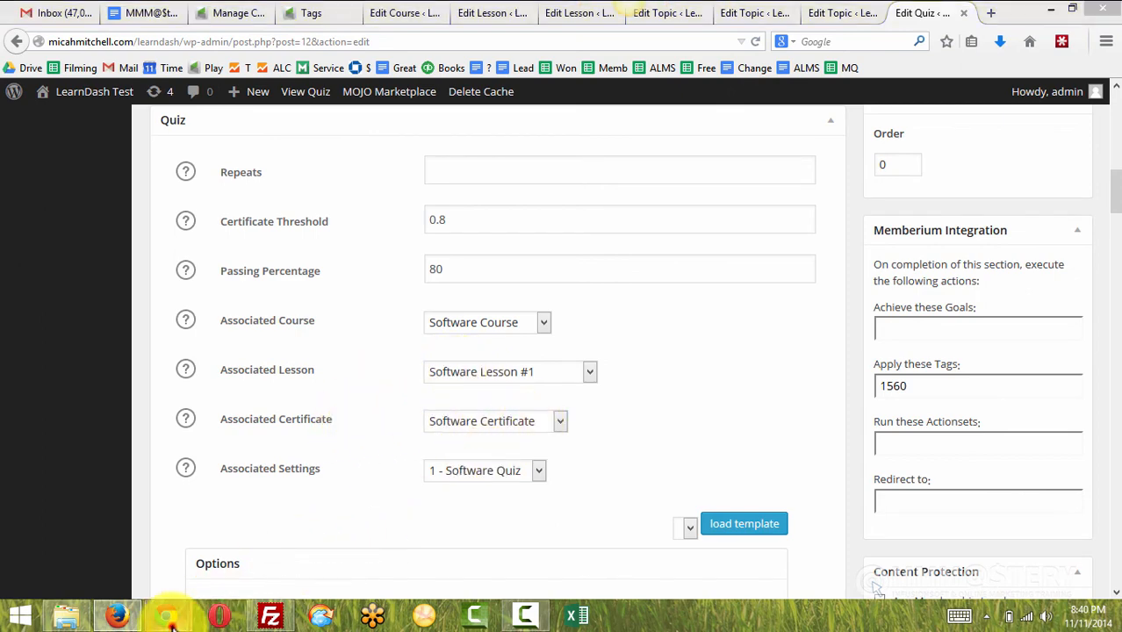
Switch to the student site in Chrome, open the Software Quiz, answer which color is darker and finish the quiz.
{"action": "mouse_move", "coordinate": [166, 615]}
{"action": "left_click", "coordinate": [244, 554]}
{"action": "left_click", "coordinate": [511, 385]}
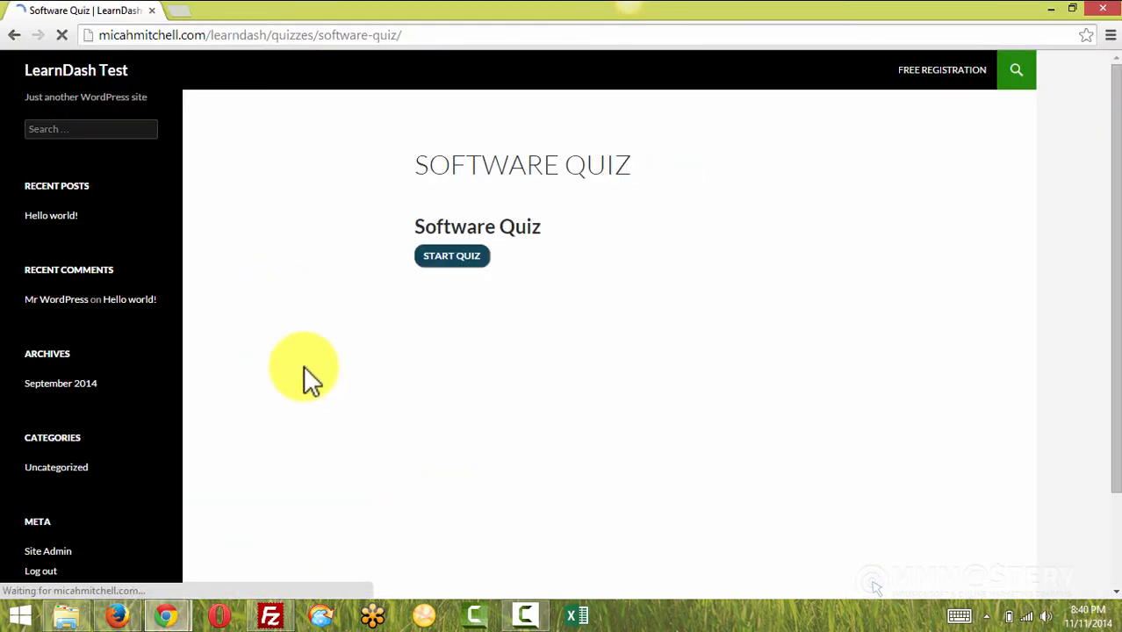
{"action": "left_click", "coordinate": [449, 259]}
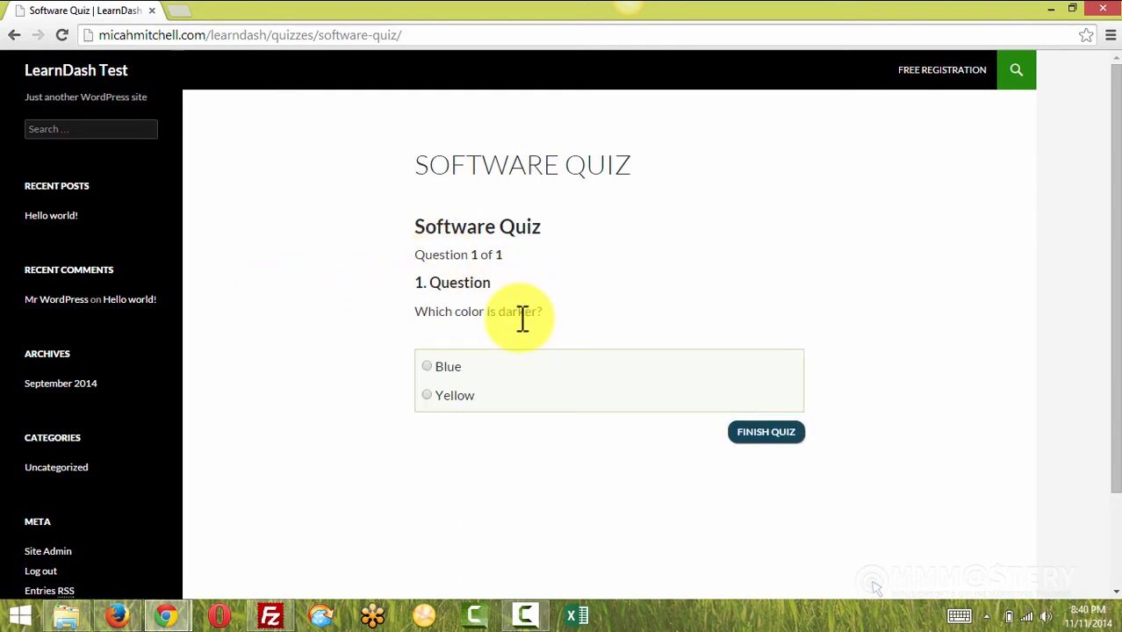
{"action": "left_click", "coordinate": [763, 432]}
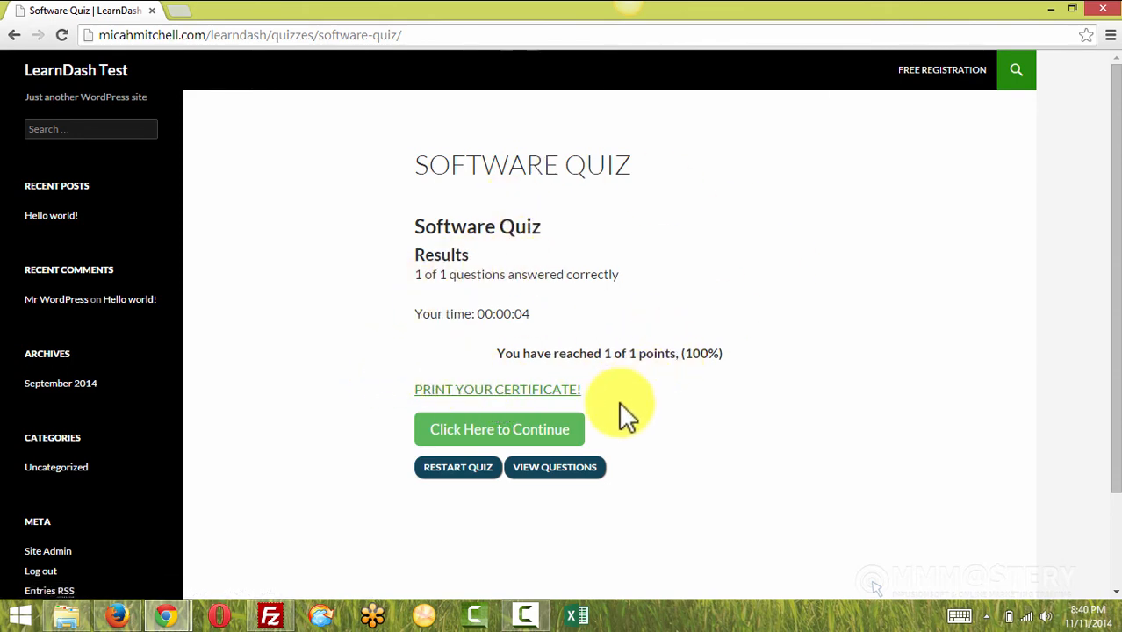
View the printable certificate from the quiz results and continue to Software Lesson #2.
{"action": "left_click", "coordinate": [538, 392]}
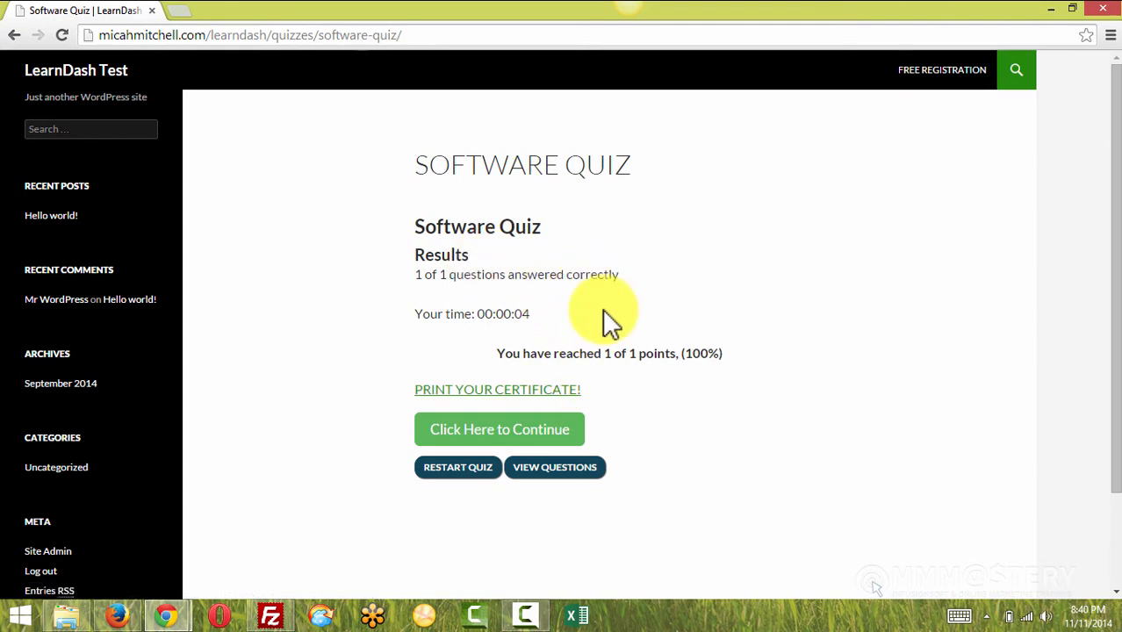
{"action": "left_click", "coordinate": [511, 430]}
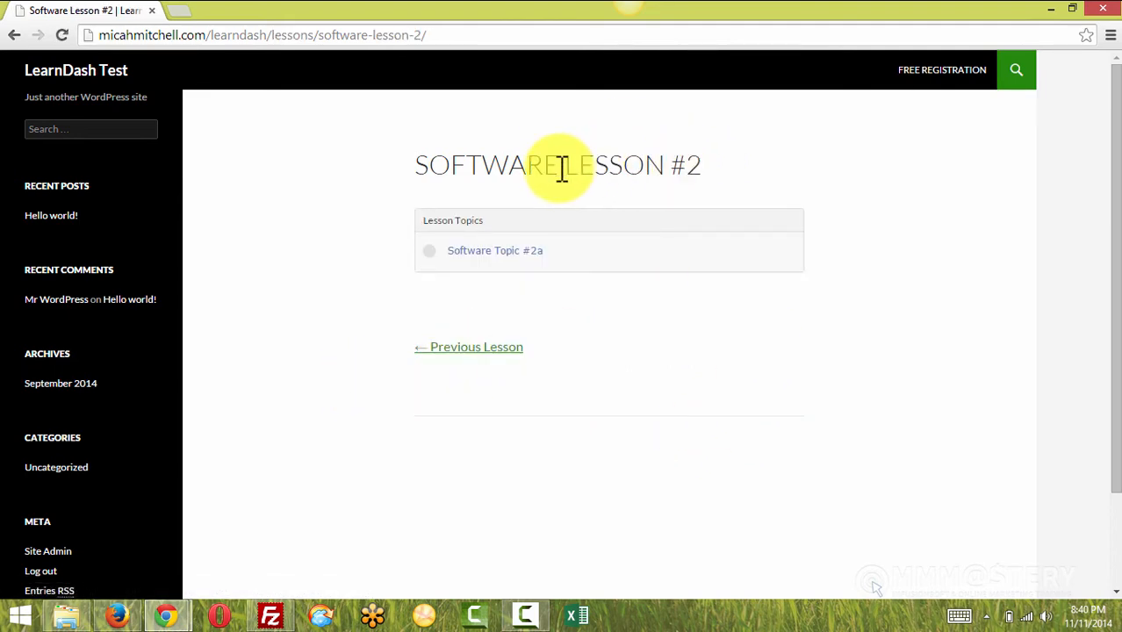
Return to the Infusionsoft contact record in Firefox, reload it and examine the lesson and topic tags applied for Software Lesson #1.
{"action": "mouse_move", "coordinate": [127, 619]}
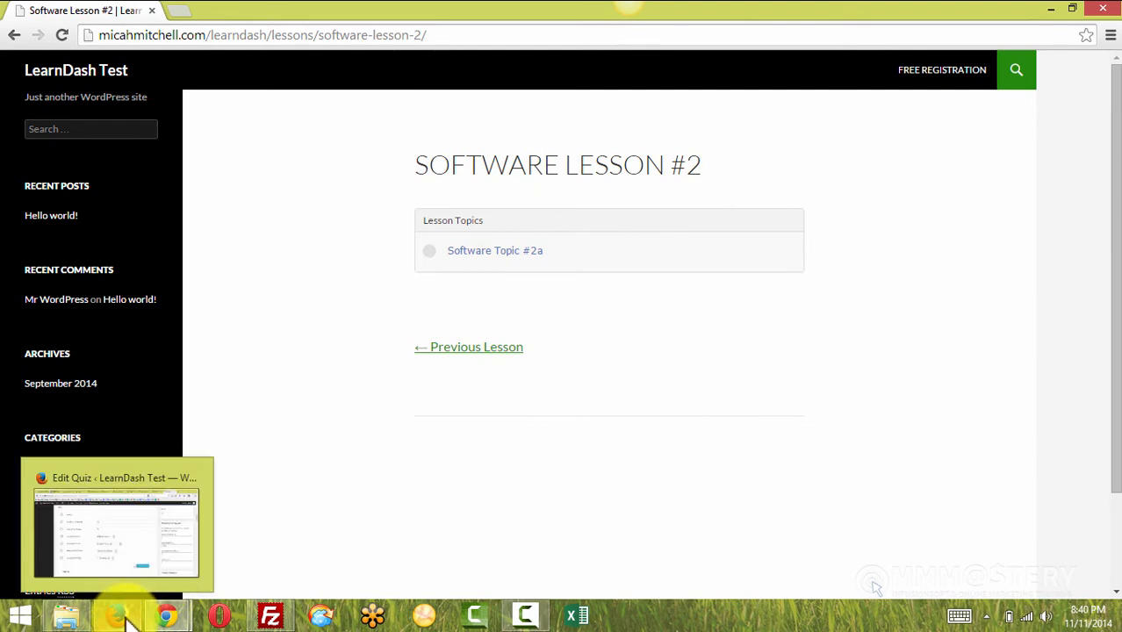
{"action": "left_click", "coordinate": [133, 560]}
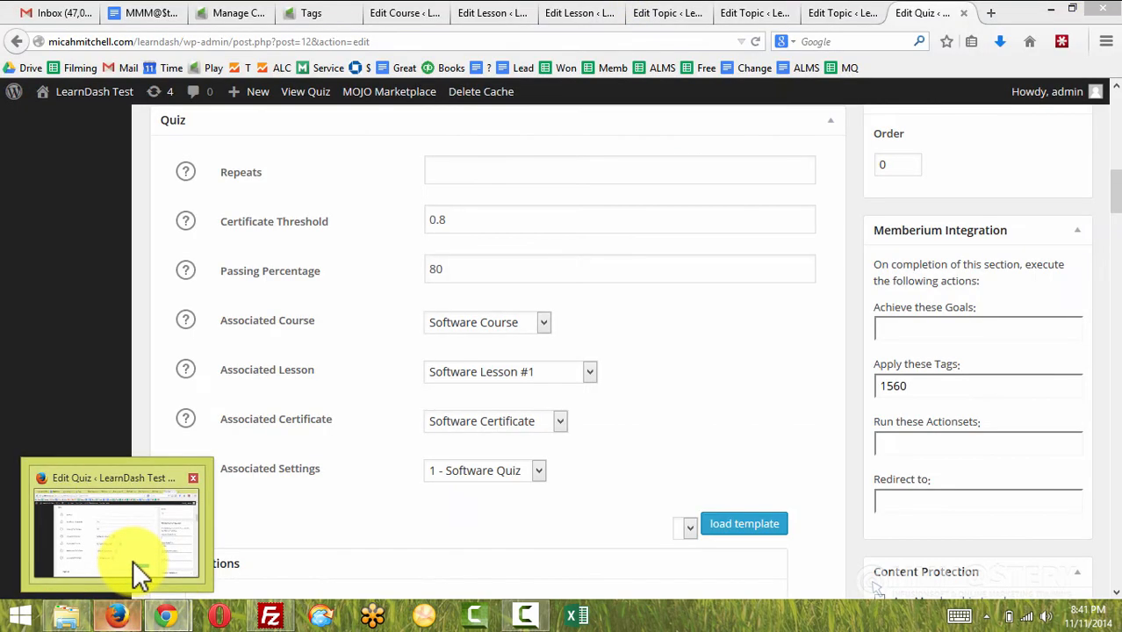
{"action": "left_click", "coordinate": [134, 539]}
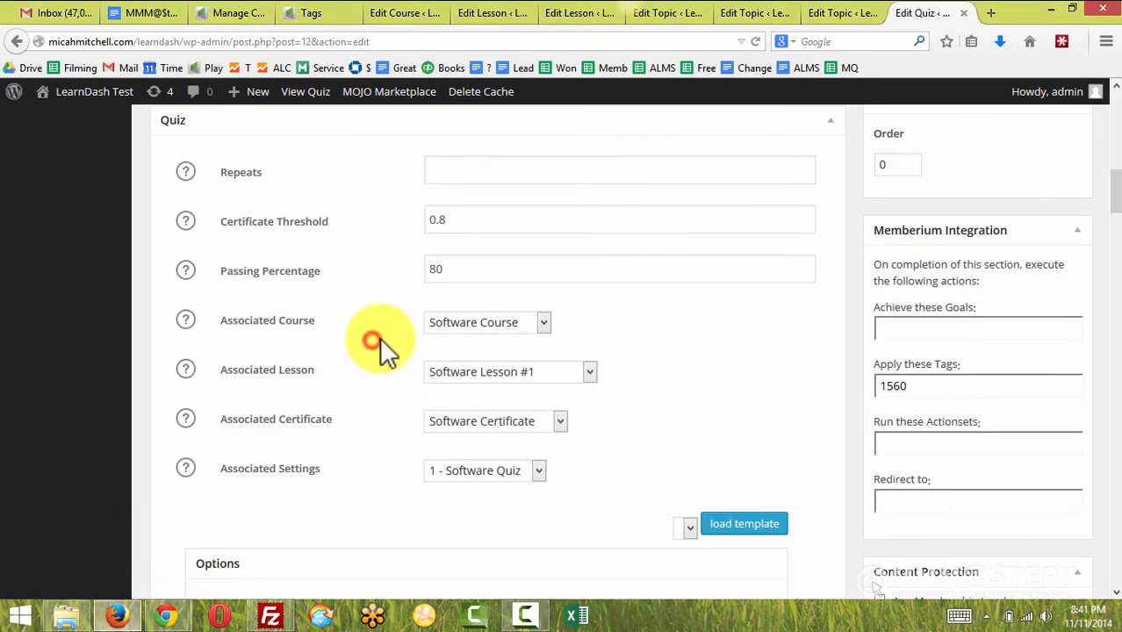
{"action": "left_click", "coordinate": [230, 12]}
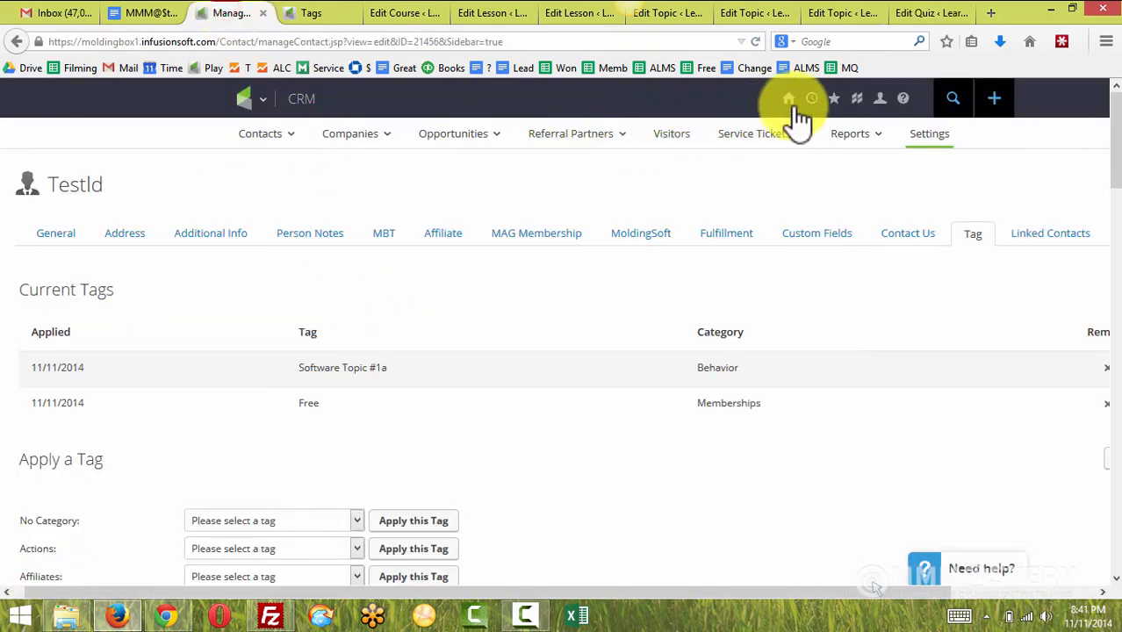
{"action": "left_click", "coordinate": [755, 42]}
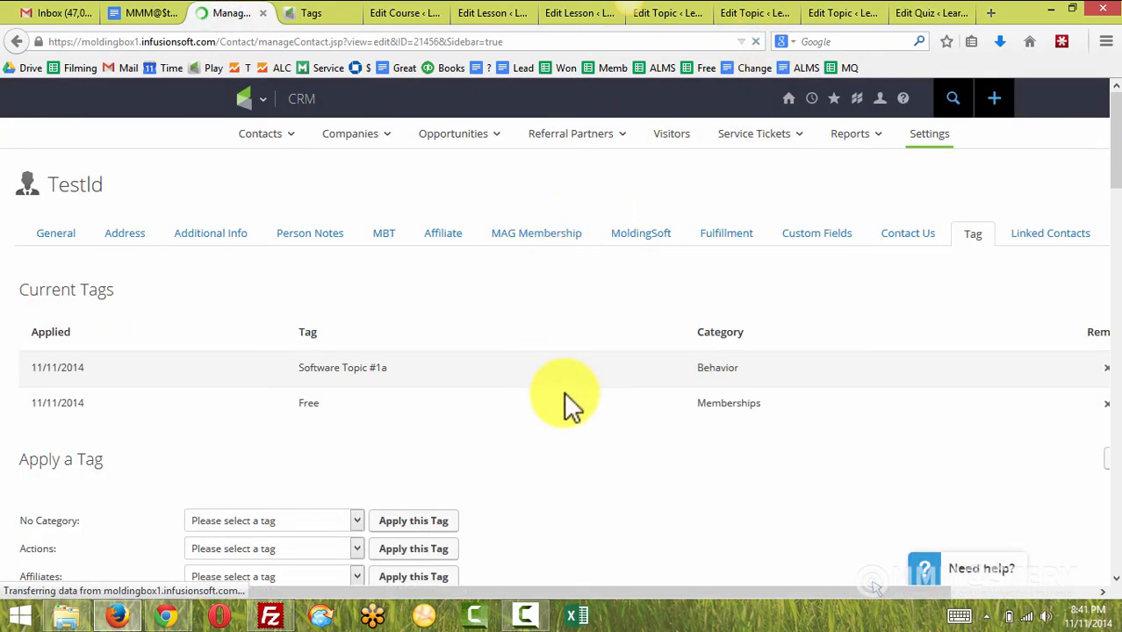
{"action": "left_click", "coordinate": [972, 235]}
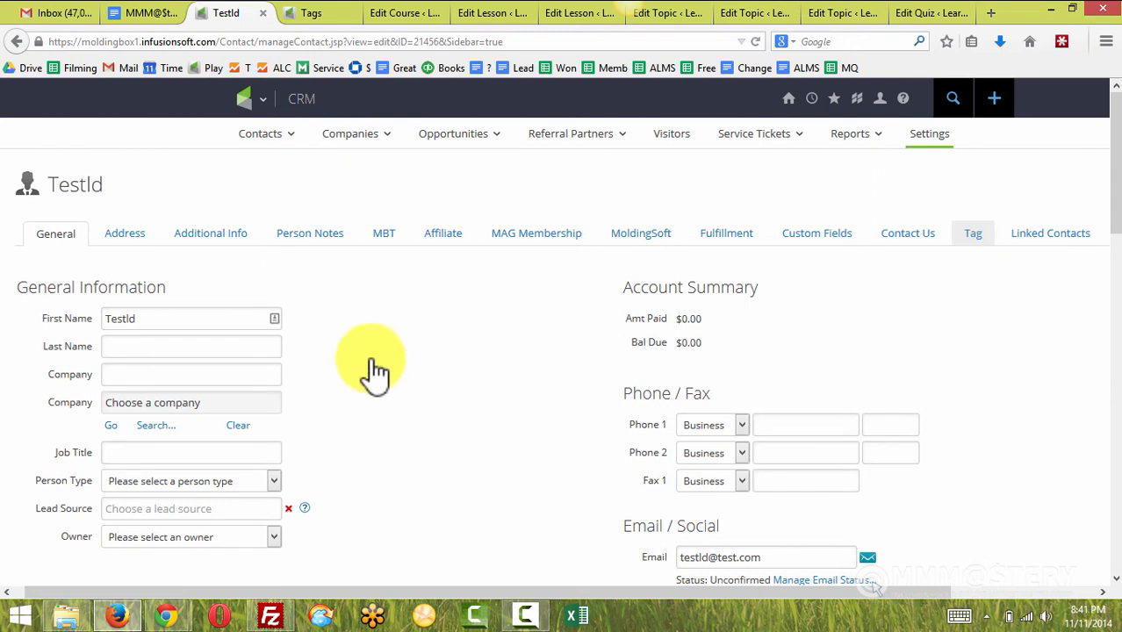
{"action": "left_click_drag", "start_coordinate": [399, 366], "coordinate": [256, 367]}
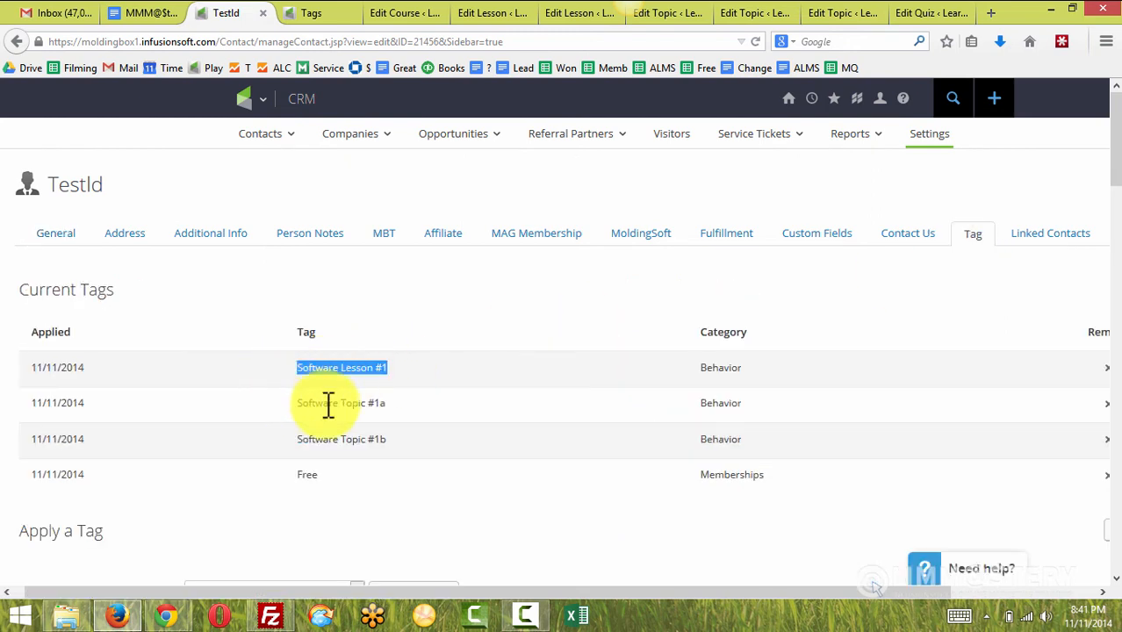
{"action": "left_click_drag", "start_coordinate": [400, 406], "coordinate": [270, 394]}
{"action": "left_click_drag", "start_coordinate": [395, 436], "coordinate": [249, 432]}
{"action": "left_click", "coordinate": [438, 293]}
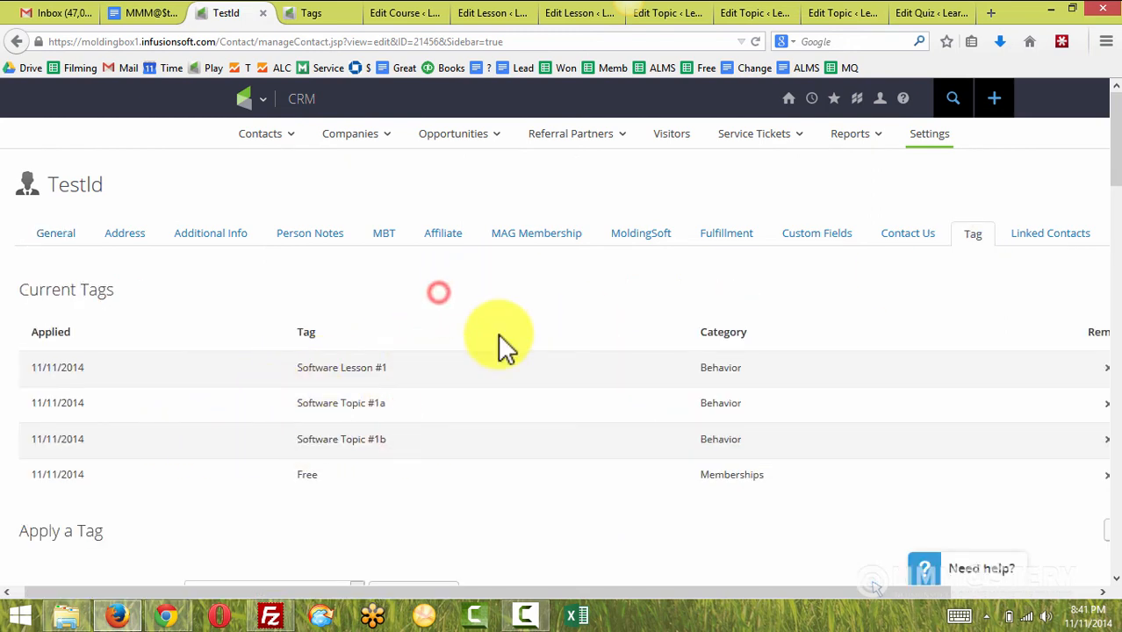
Switch back to the student site in Chrome and mark Software Topic #2a and Software Lesson #2 complete.
{"action": "mouse_move", "coordinate": [180, 619]}
{"action": "left_click", "coordinate": [324, 518]}
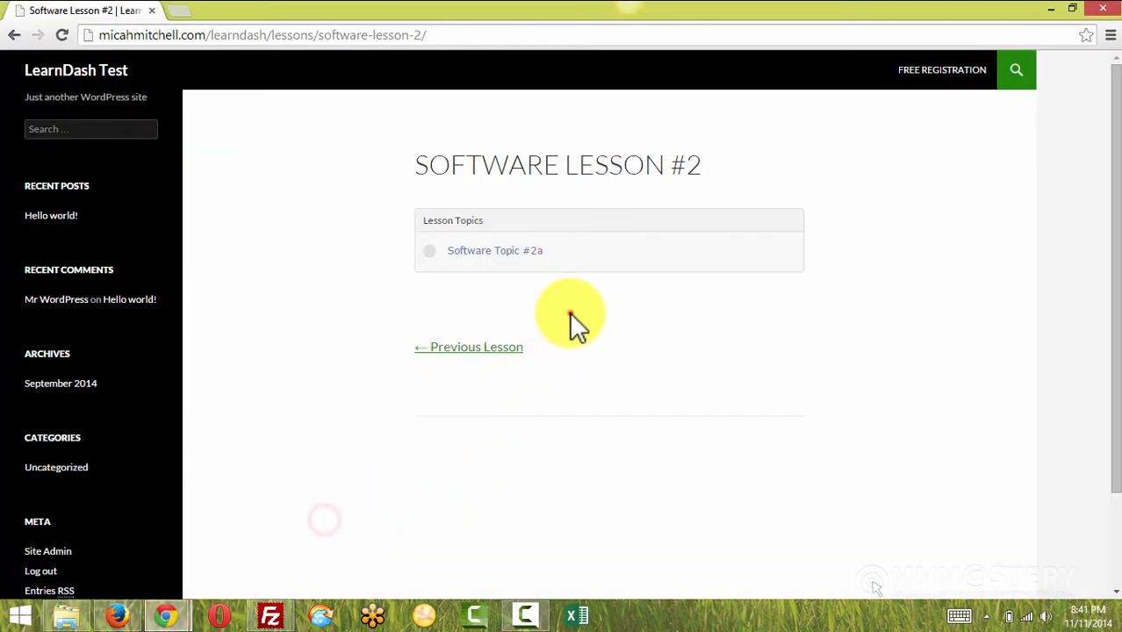
{"action": "left_click", "coordinate": [488, 251]}
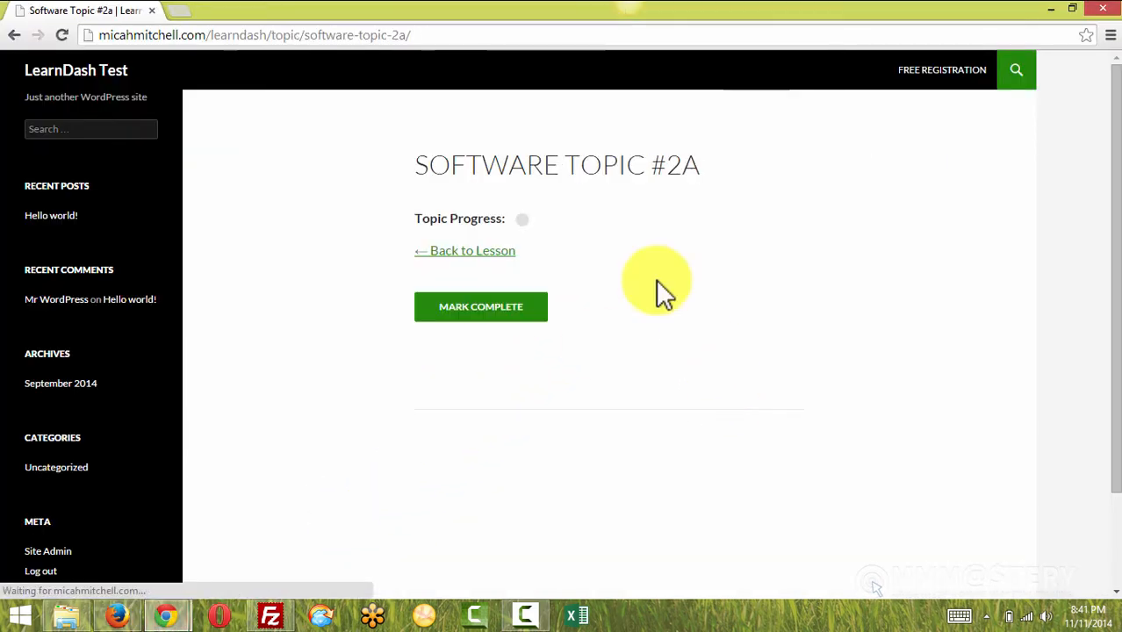
{"action": "left_click", "coordinate": [516, 309]}
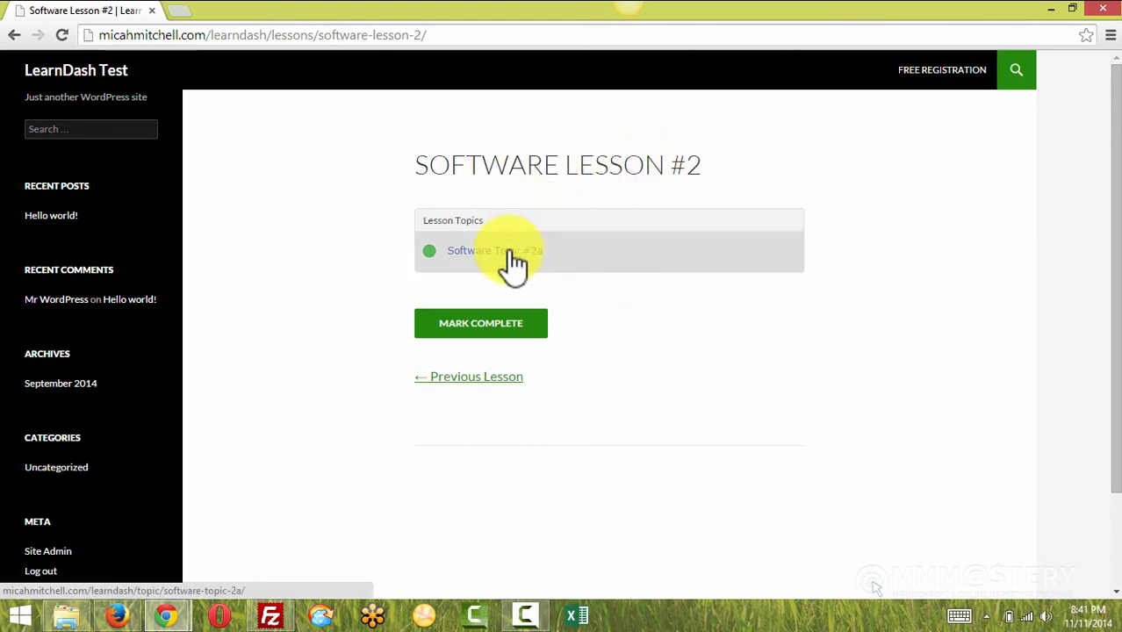
{"action": "left_click", "coordinate": [478, 323]}
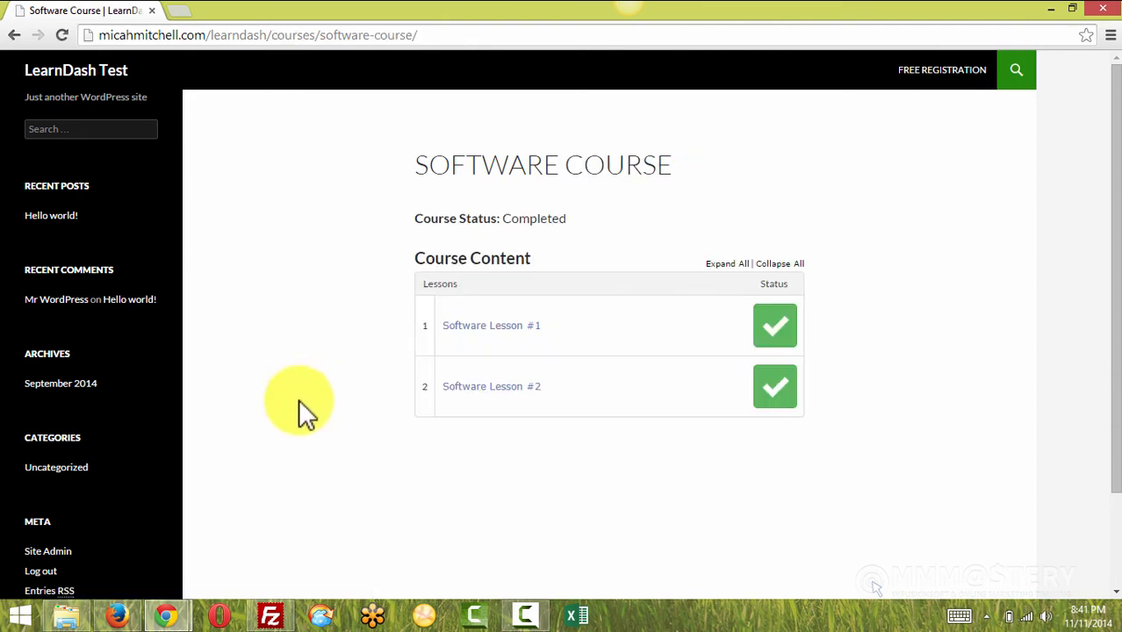
Reload the Infusionsoft contact record in Firefox and check its current tags for the Software Course tag.
{"action": "left_click", "coordinate": [117, 615]}
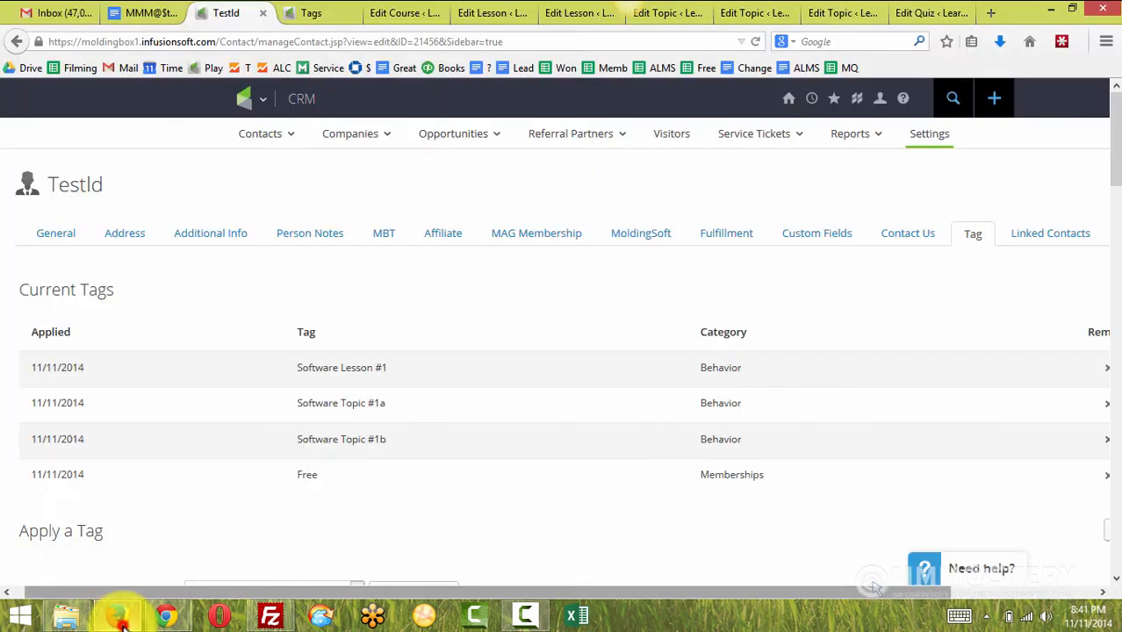
{"action": "left_click", "coordinate": [755, 41]}
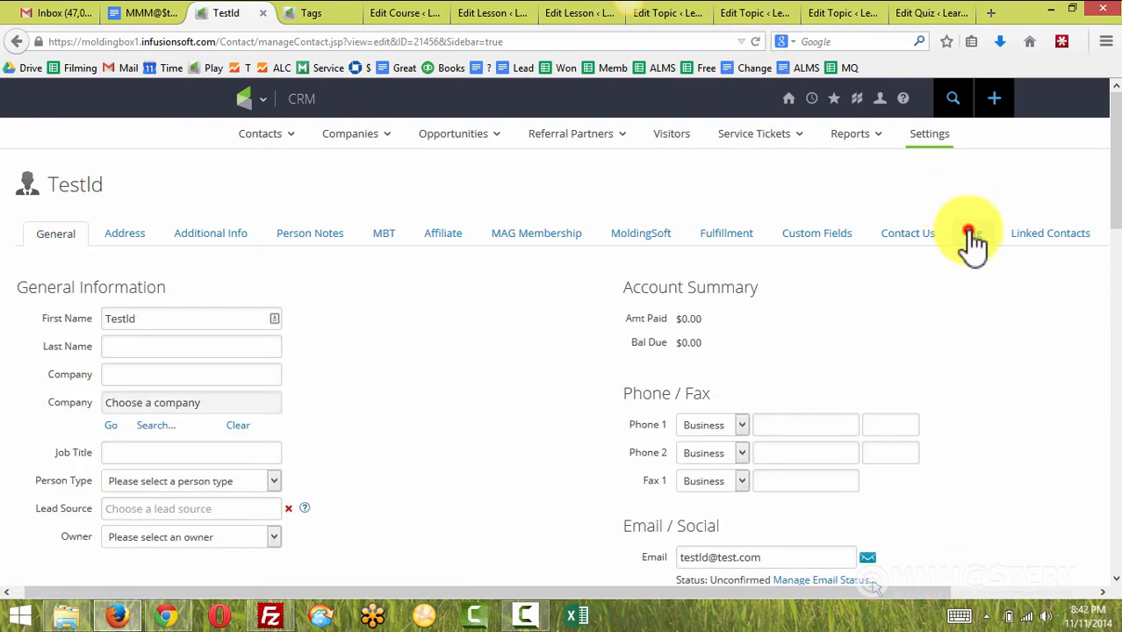
{"action": "left_click", "coordinate": [971, 235]}
{"action": "scroll", "coordinate": [538, 327], "scroll_direction": "down", "scroll_amount": 2}
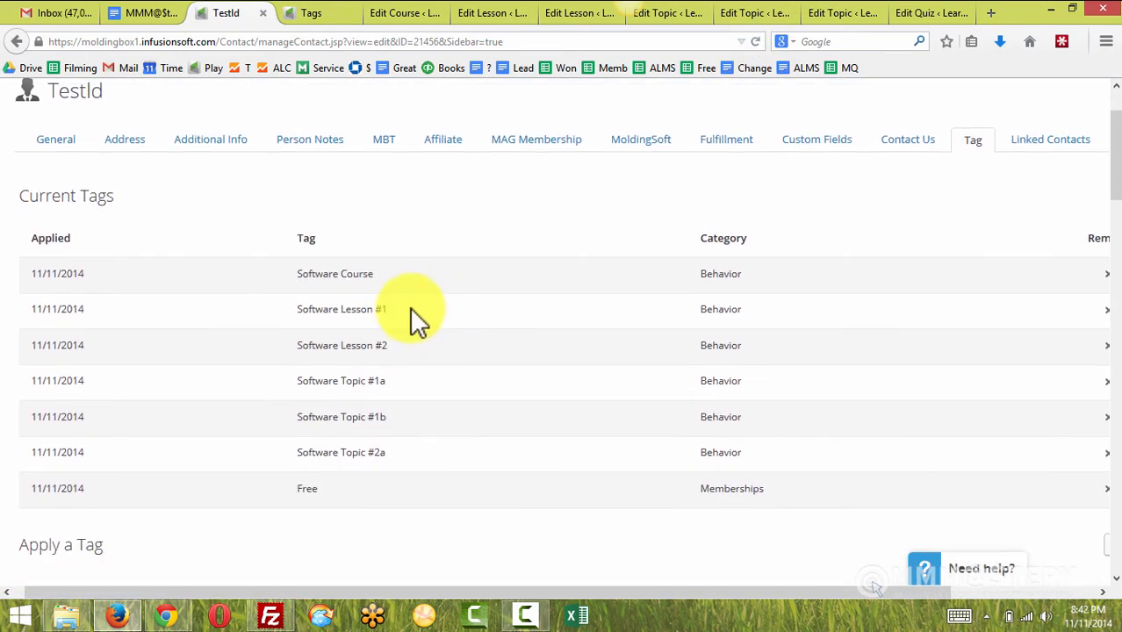
{"action": "left_click_drag", "start_coordinate": [388, 273], "coordinate": [250, 276]}
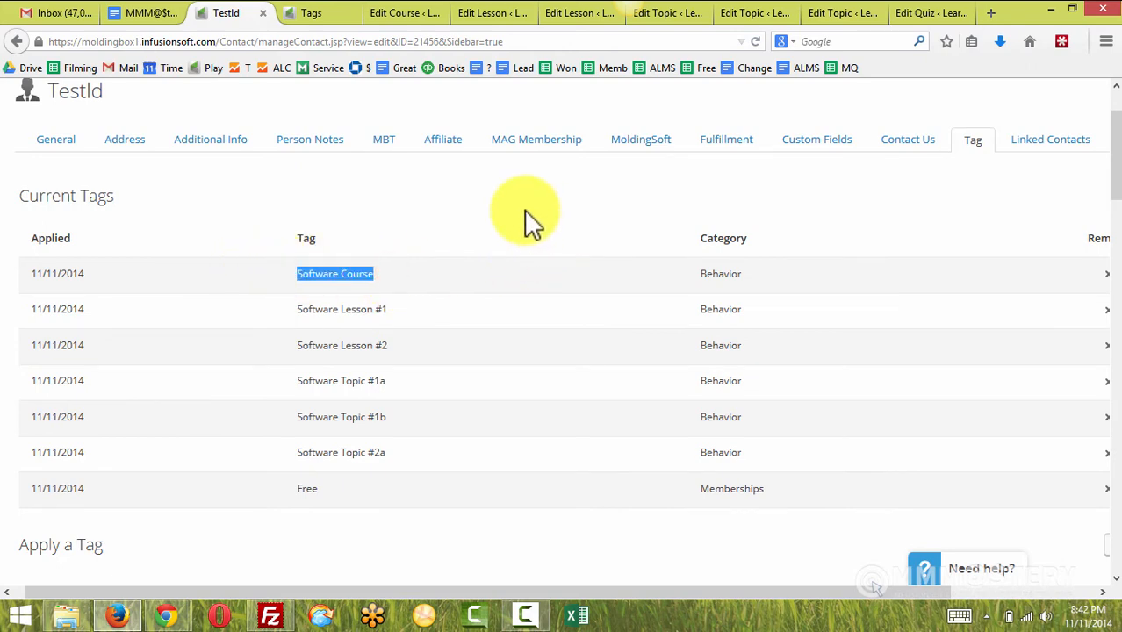
Examine the Software Course's Memberium Integration settings and bring up Software Lesson #1's edit page.
{"action": "left_click", "coordinate": [413, 13]}
{"action": "scroll", "coordinate": [816, 334], "scroll_direction": "down", "scroll_amount": 5}
{"action": "scroll", "coordinate": [832, 355], "scroll_direction": "down", "scroll_amount": 4}
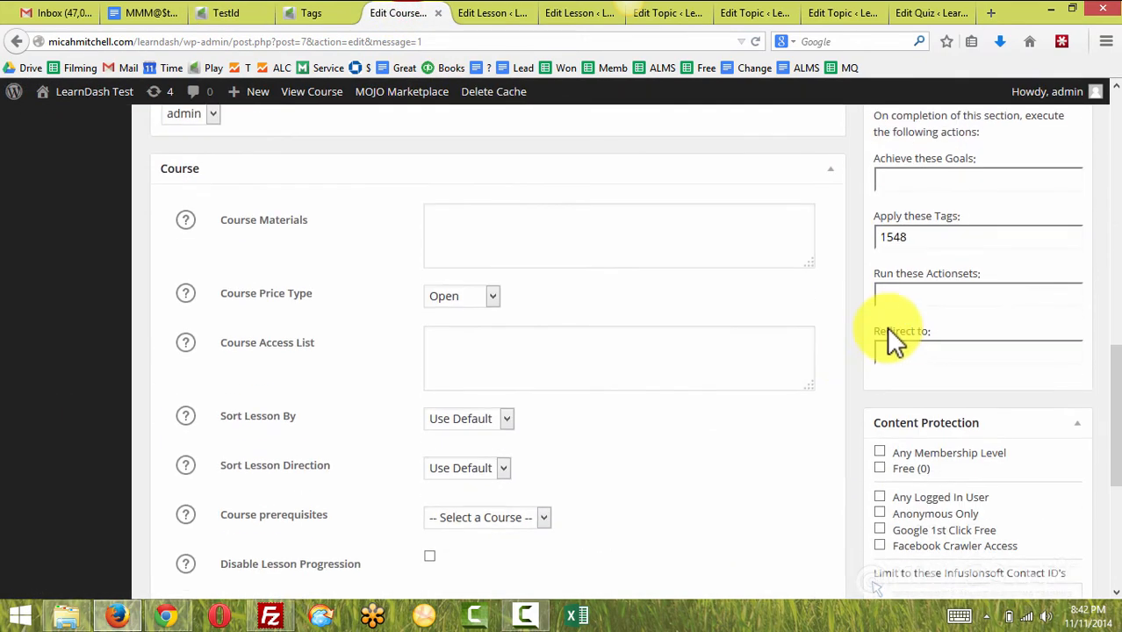
{"action": "scroll", "coordinate": [942, 288], "scroll_direction": "up", "scroll_amount": 1}
{"action": "scroll", "coordinate": [791, 316], "scroll_direction": "up", "scroll_amount": 10}
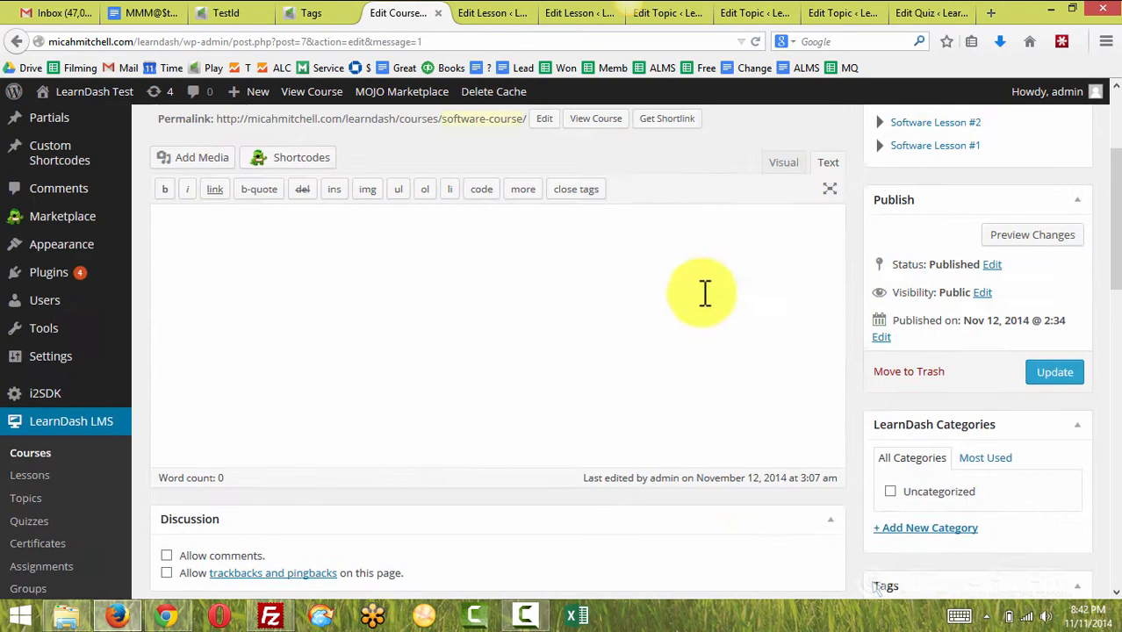
{"action": "left_click", "coordinate": [488, 13]}
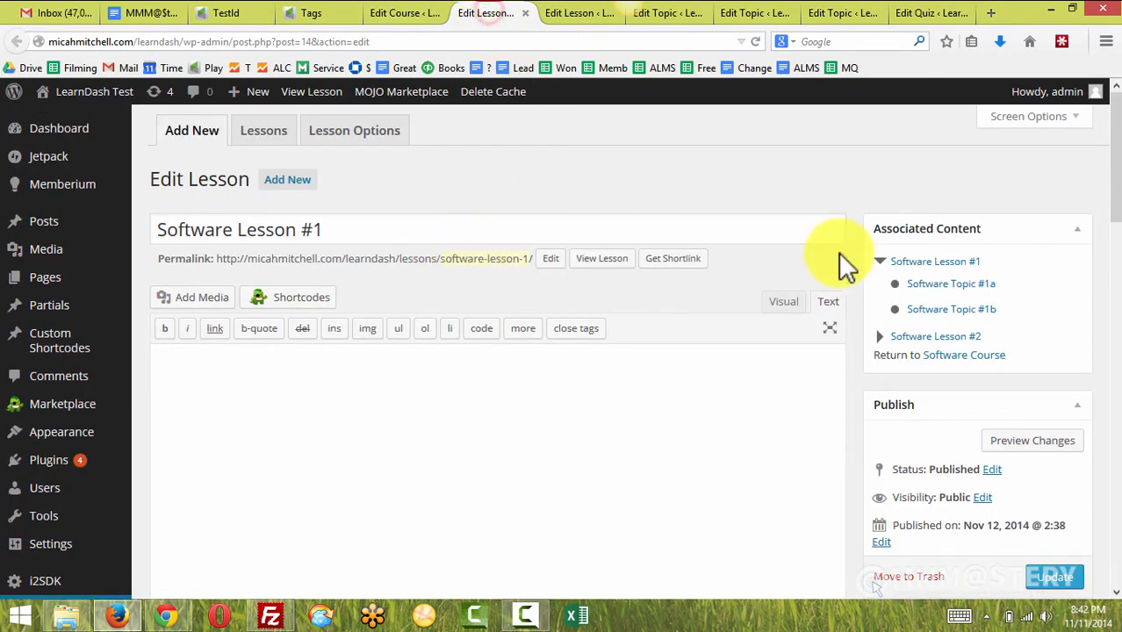
Examine Software Topic #1b's Memberium Integration fields, including the redirect option, and its Content Protection settings.
{"action": "left_click", "coordinate": [748, 16]}
{"action": "scroll", "coordinate": [940, 402], "scroll_direction": "down", "scroll_amount": 5}
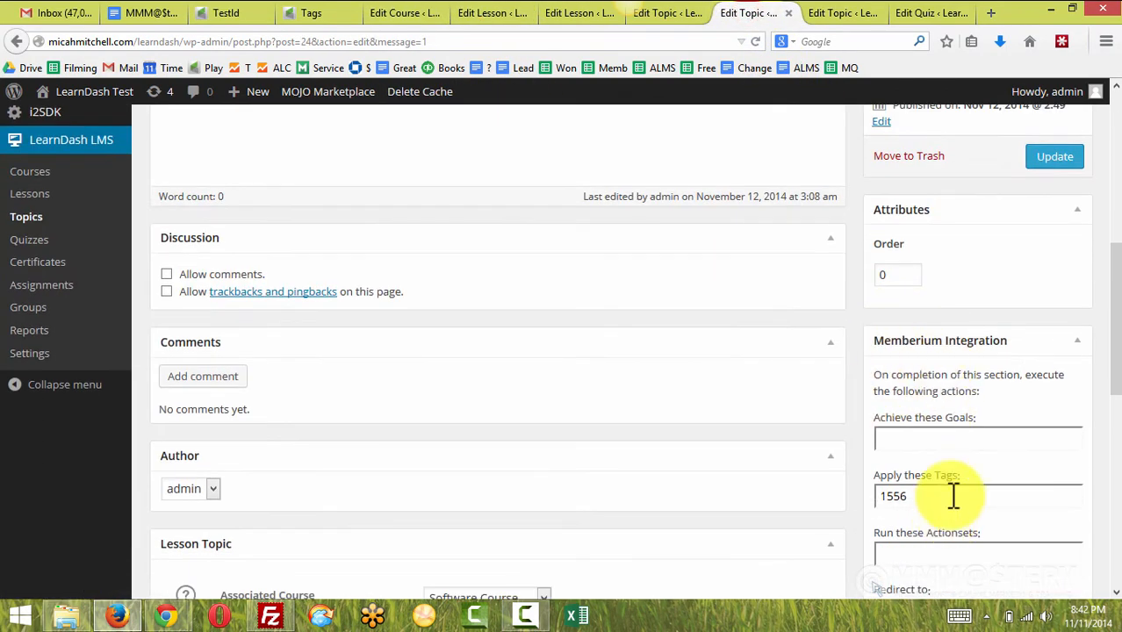
{"action": "scroll", "coordinate": [931, 422], "scroll_direction": "down", "scroll_amount": 2}
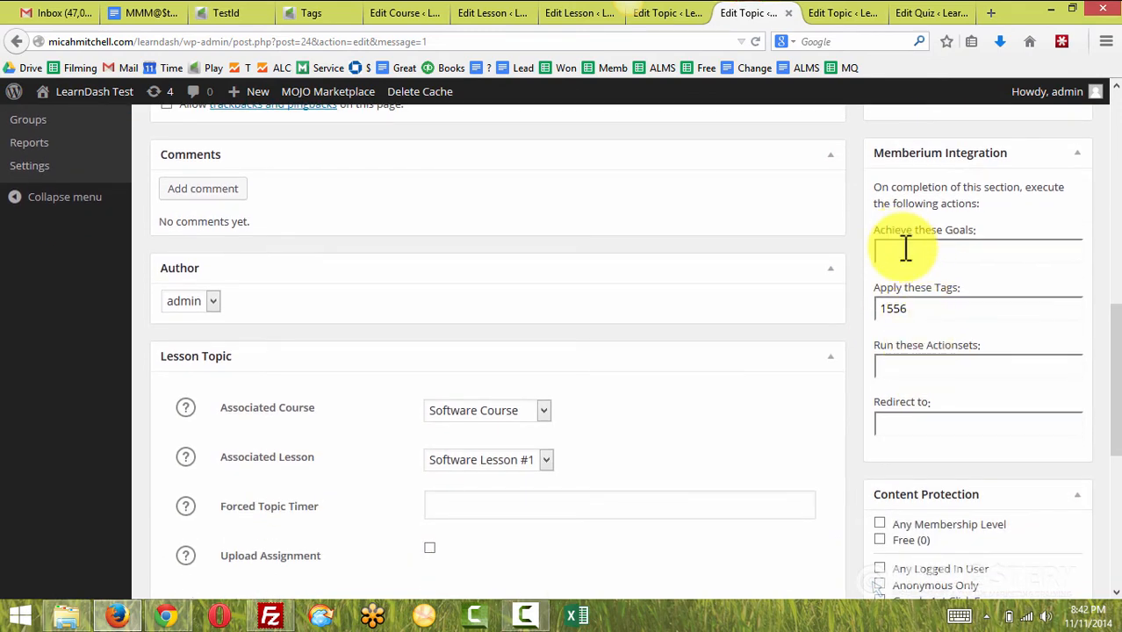
{"action": "left_click", "coordinate": [936, 427]}
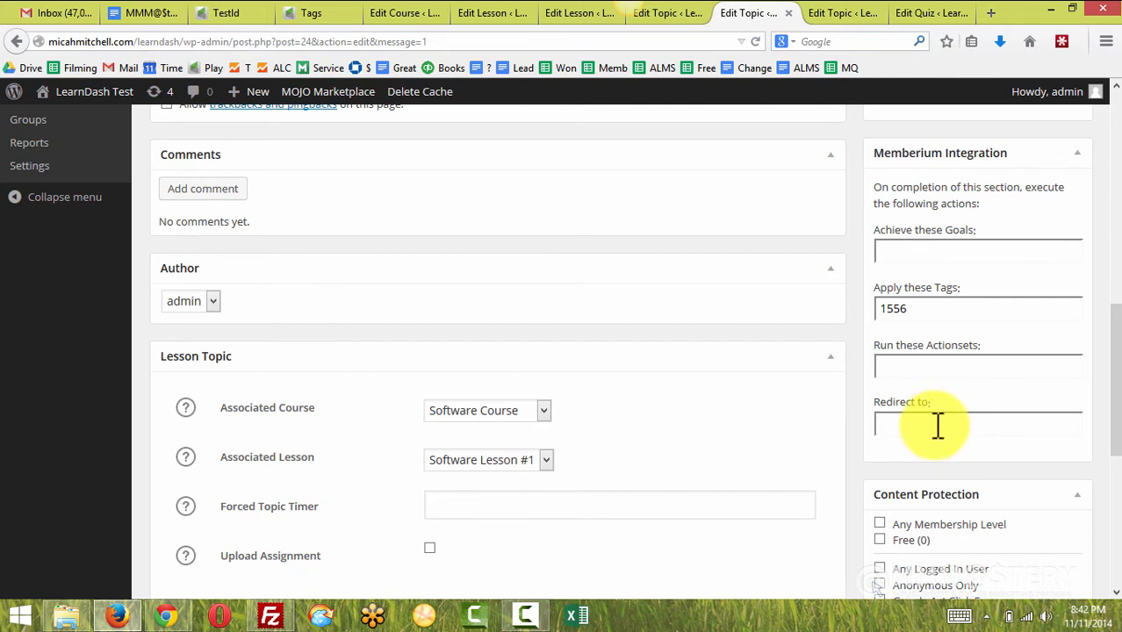
{"action": "left_click", "coordinate": [995, 209]}
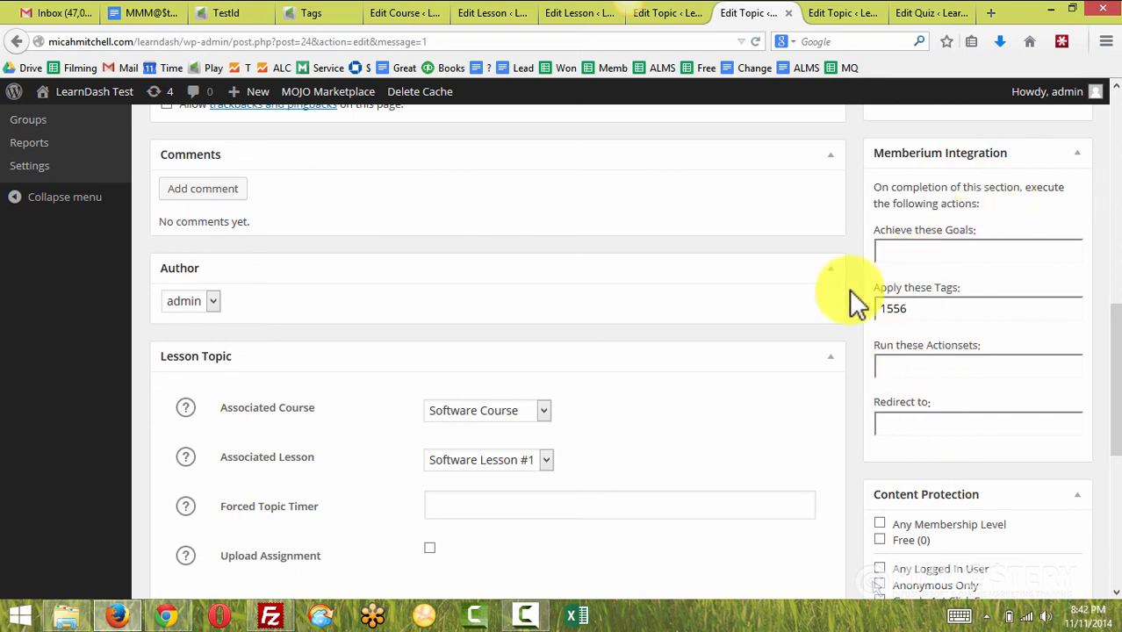
{"action": "scroll", "coordinate": [851, 295], "scroll_direction": "down", "scroll_amount": 4}
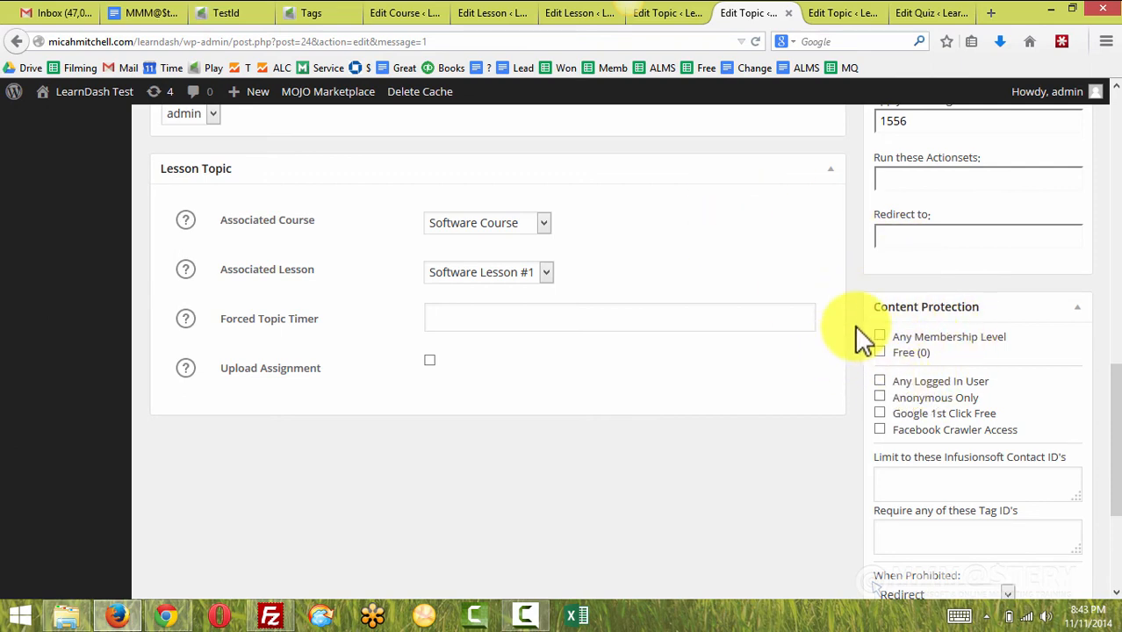
Check the Software Course status on the student site in Chrome, then return to Software Topic #1b's goal setting in Firefox.
{"action": "mouse_move", "coordinate": [165, 614]}
{"action": "left_click", "coordinate": [288, 544]}
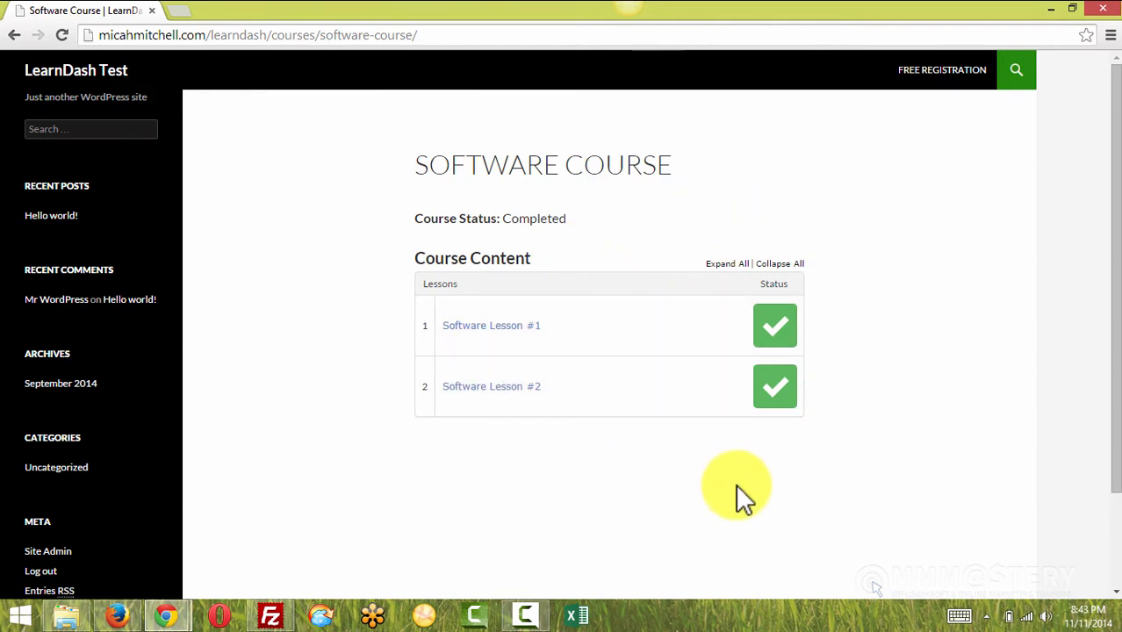
{"action": "left_click", "coordinate": [117, 615]}
{"action": "scroll", "coordinate": [734, 388], "scroll_direction": "up", "scroll_amount": 4}
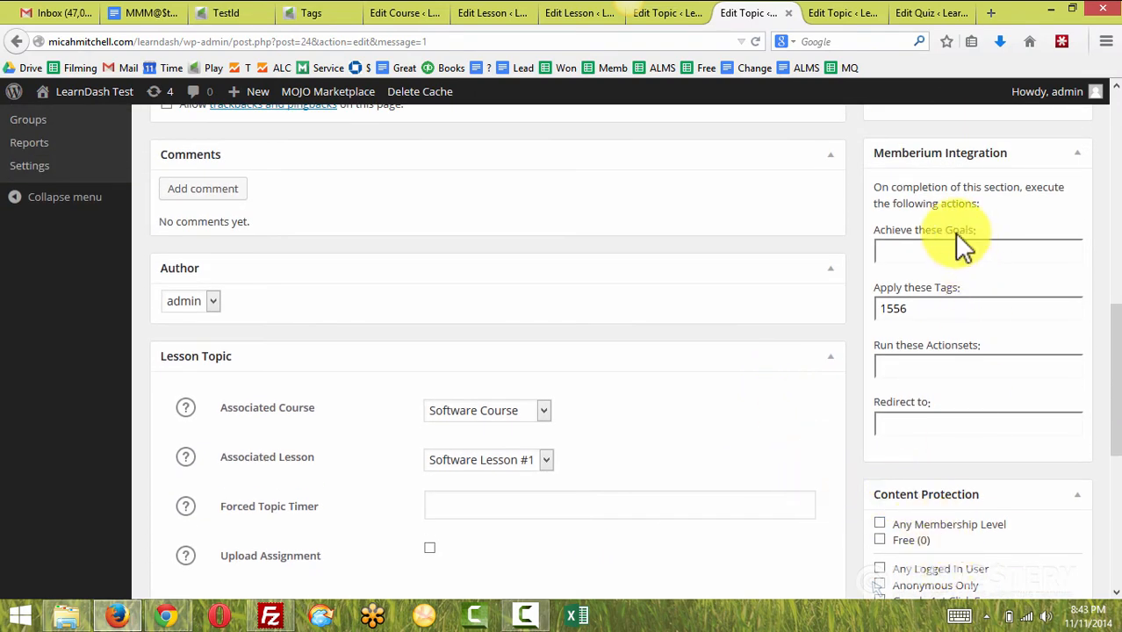
{"action": "left_click", "coordinate": [919, 247]}
{"action": "scroll", "coordinate": [964, 230], "scroll_direction": "up", "scroll_amount": 10}
{"action": "scroll", "coordinate": [971, 238], "scroll_direction": "up", "scroll_amount": 4}
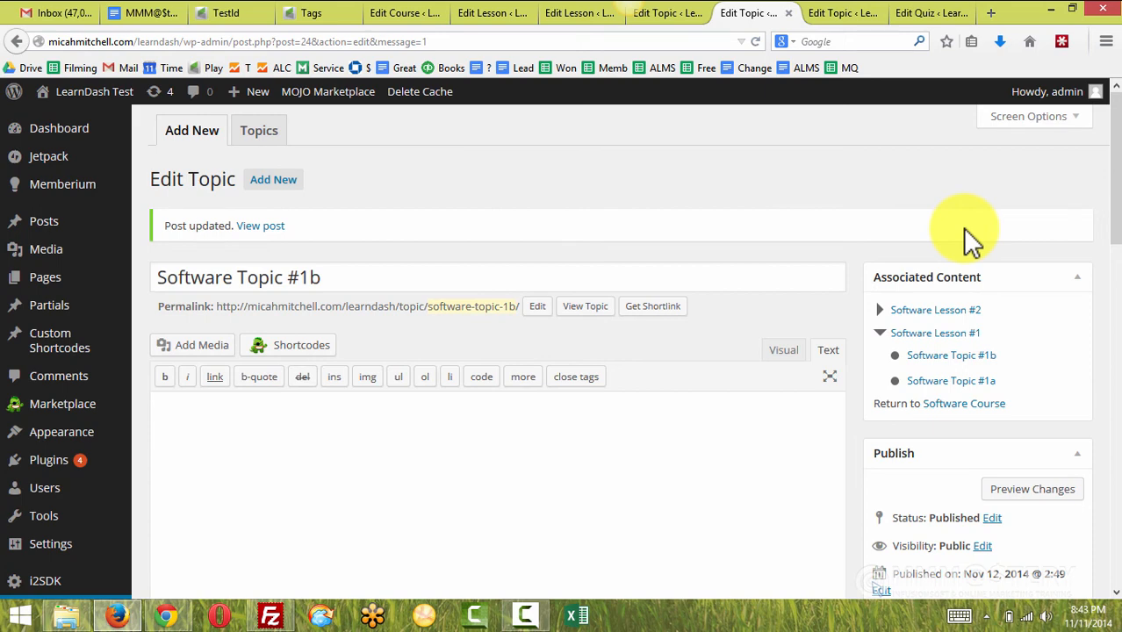
{"action": "left_click", "coordinate": [860, 160]}
From the Infusionsoft contact record, open Marketing's Campaign Builder in a new tab and switch to it.
{"action": "left_click", "coordinate": [230, 14]}
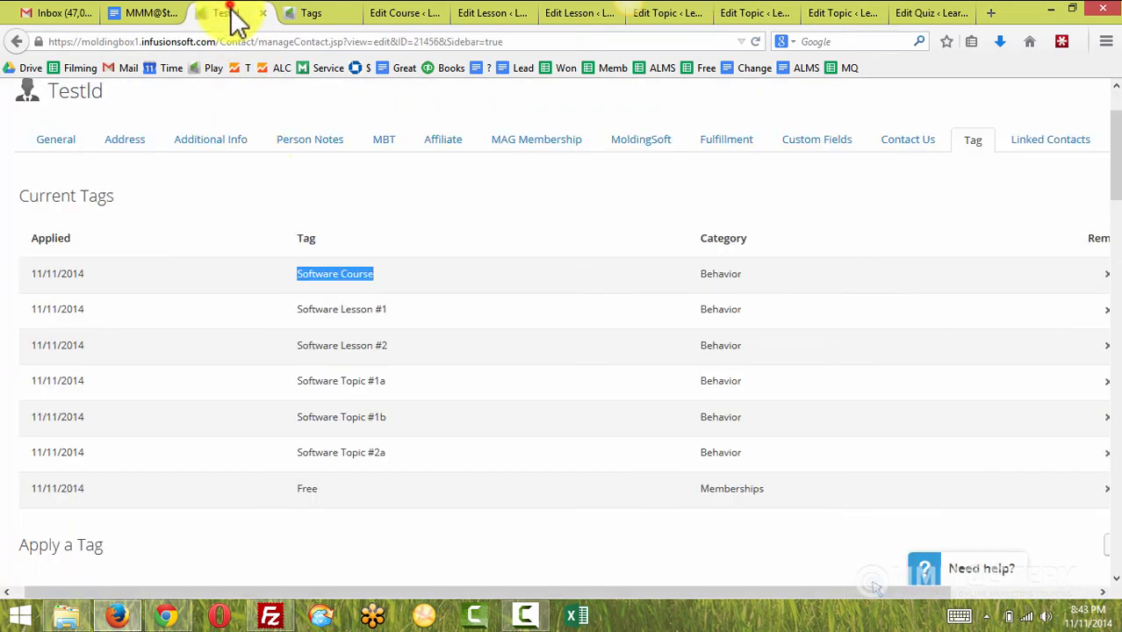
{"action": "scroll", "coordinate": [175, 149], "scroll_direction": "up", "scroll_amount": 2}
{"action": "left_click", "coordinate": [241, 101]}
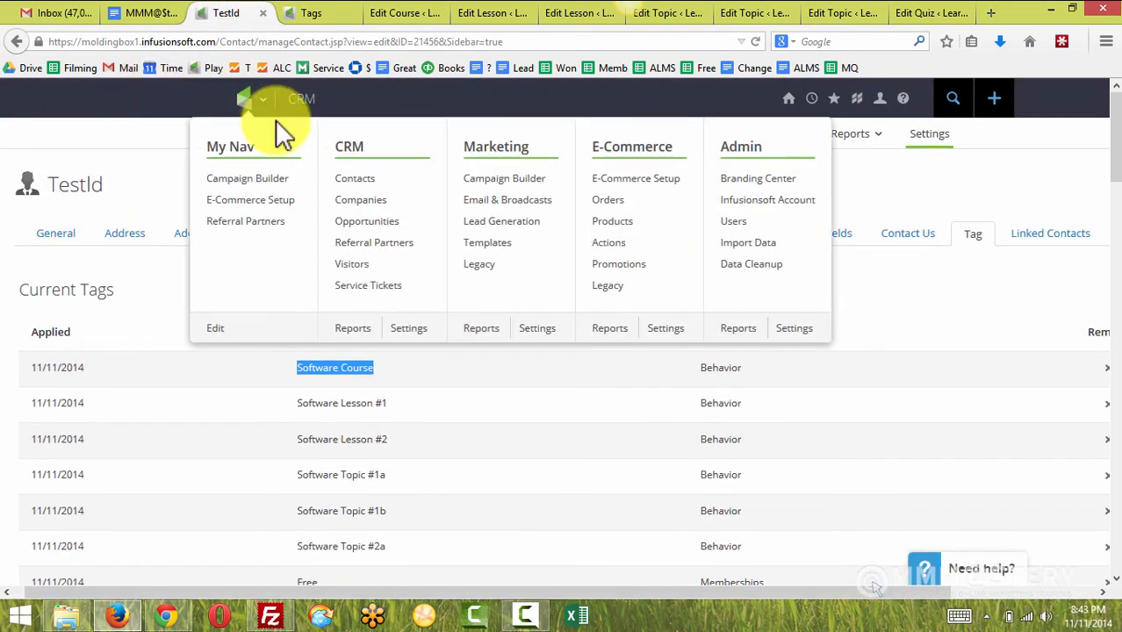
{"action": "right_click", "coordinate": [493, 182]}
{"action": "left_click", "coordinate": [540, 191]}
{"action": "left_click", "coordinate": [323, 13]}
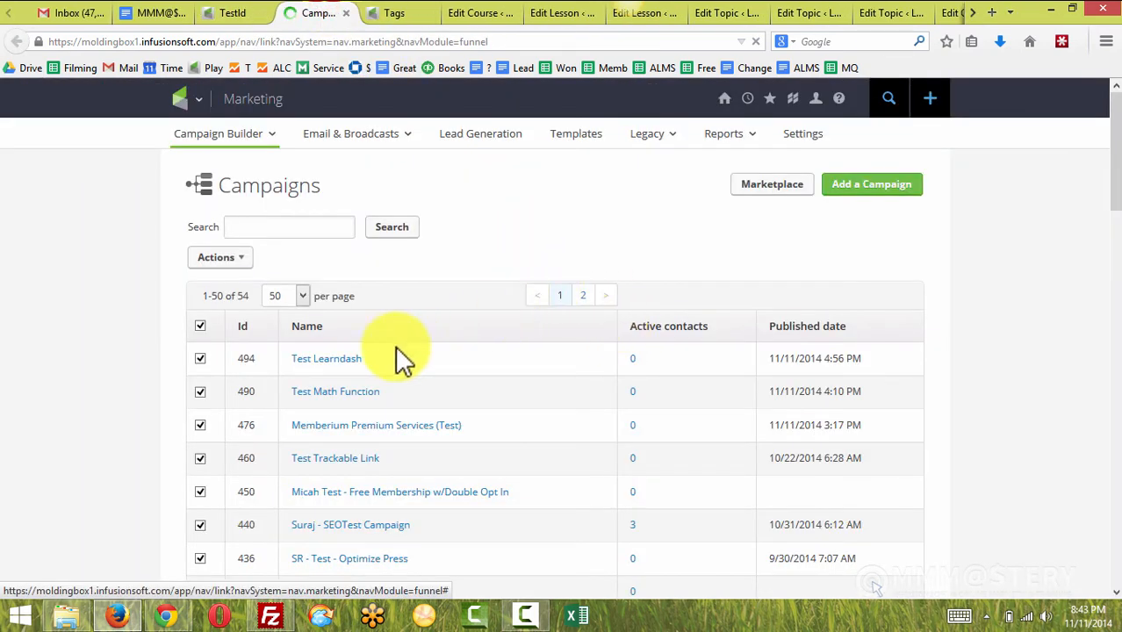
Open the Test Learndash campaign in edit mode and review its Normal Memberium Stuff sequence before returning to the campaign.
{"action": "left_click", "coordinate": [356, 359]}
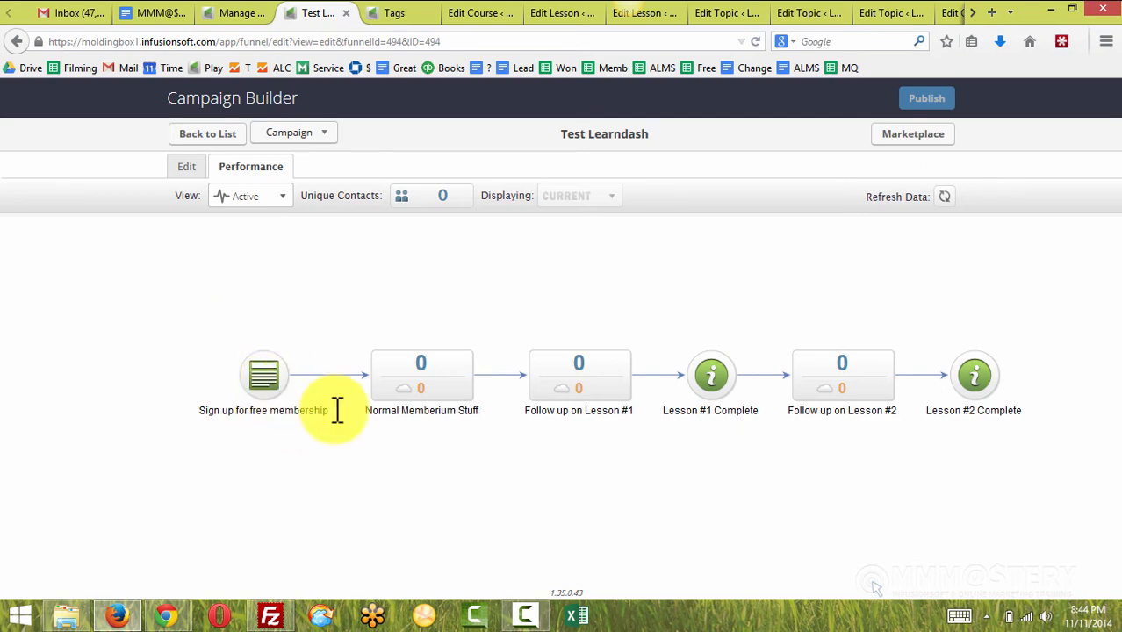
{"action": "left_click", "coordinate": [184, 164]}
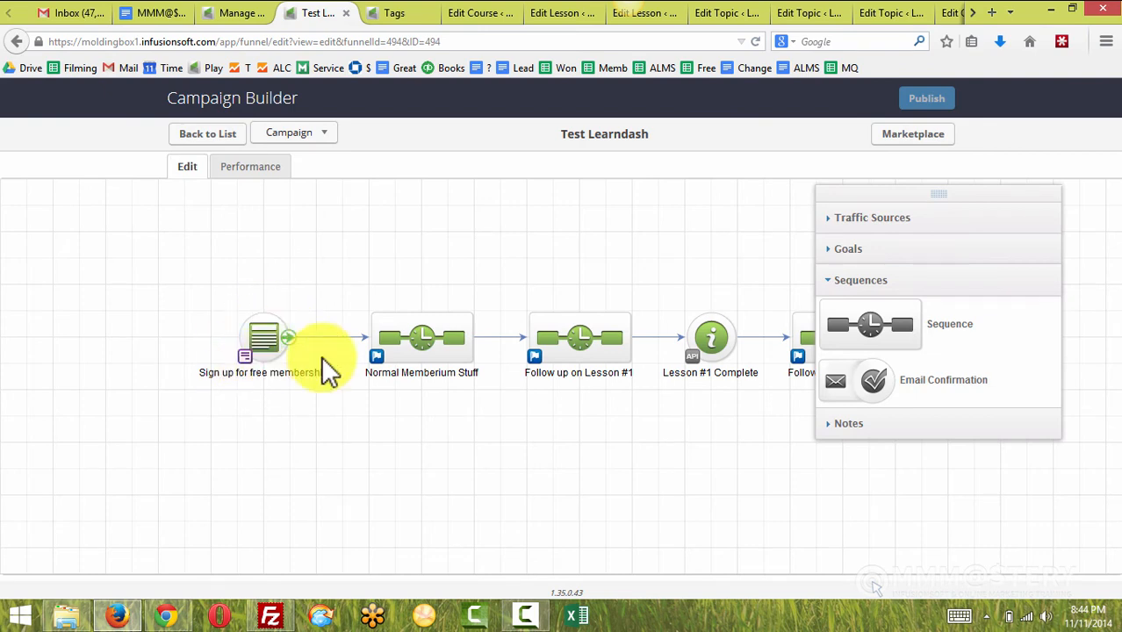
{"action": "double_click", "coordinate": [419, 332]}
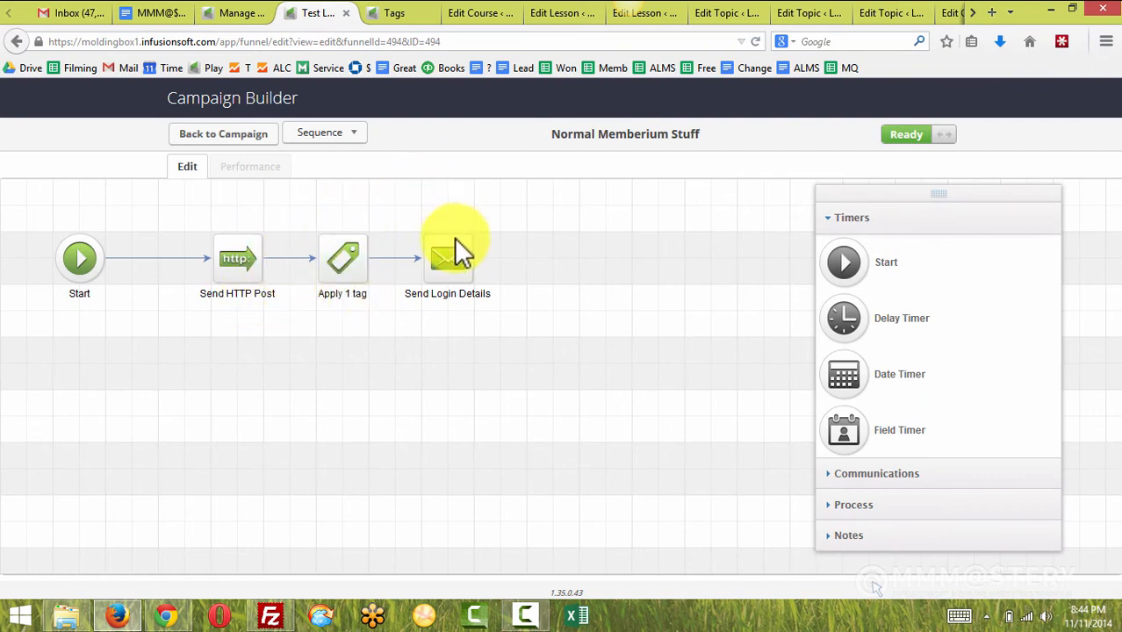
{"action": "left_click", "coordinate": [192, 133]}
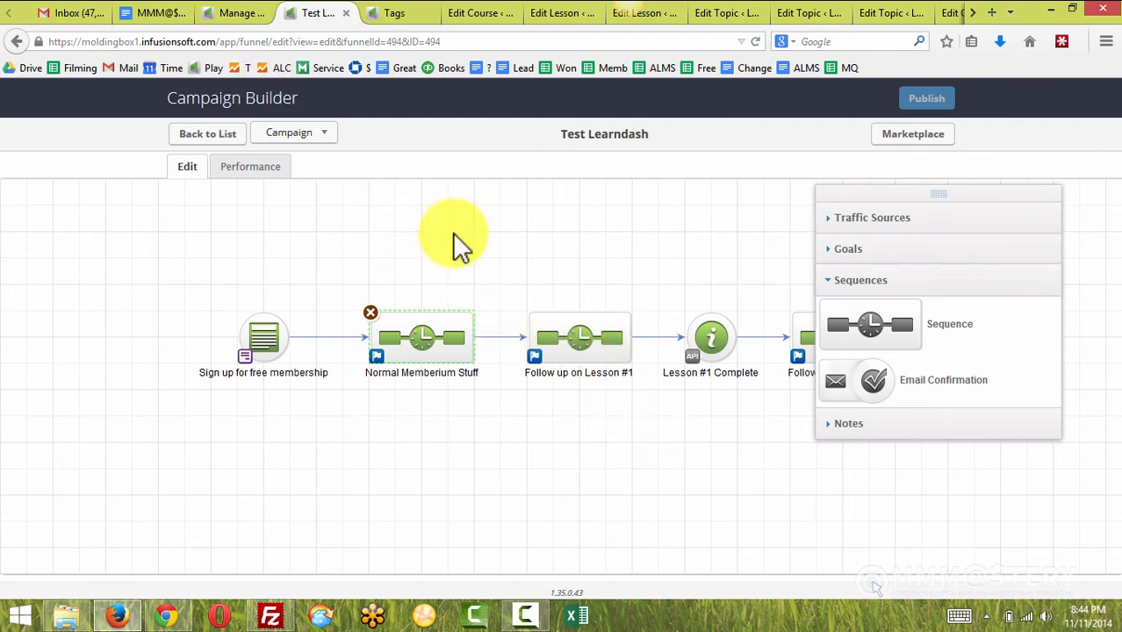
Change the Lesson #1 Complete goal so it is achieved when a user applies a tag, and save the goal settings.
{"action": "left_click_drag", "start_coordinate": [719, 488], "coordinate": [592, 483]}
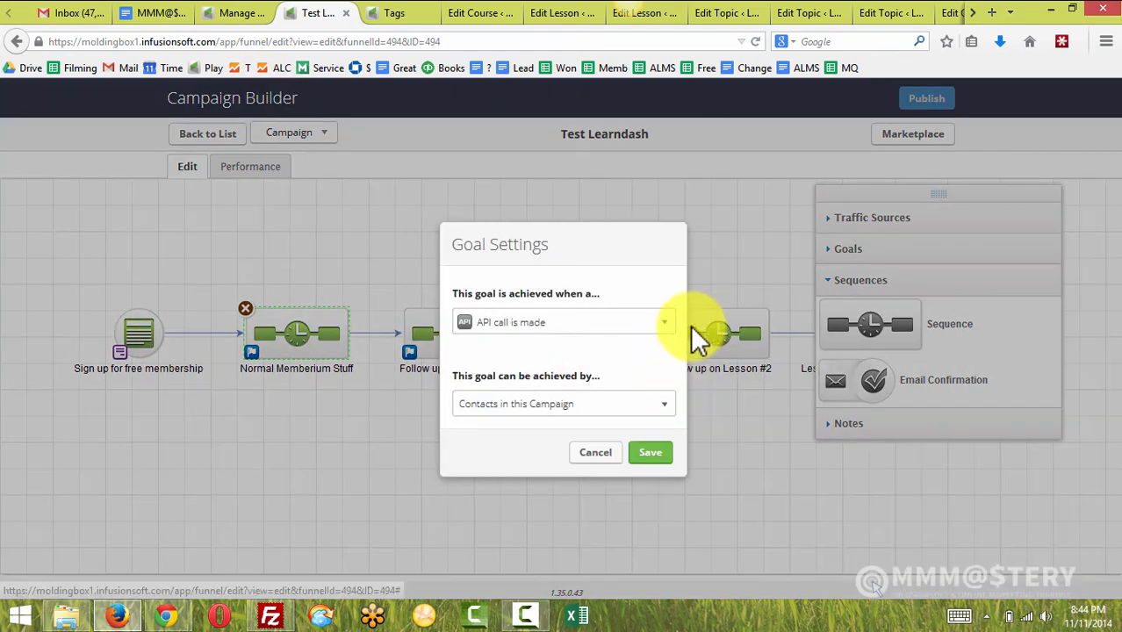
{"action": "left_click", "coordinate": [633, 324]}
{"action": "scroll", "coordinate": [569, 527], "scroll_direction": "down", "scroll_amount": 1}
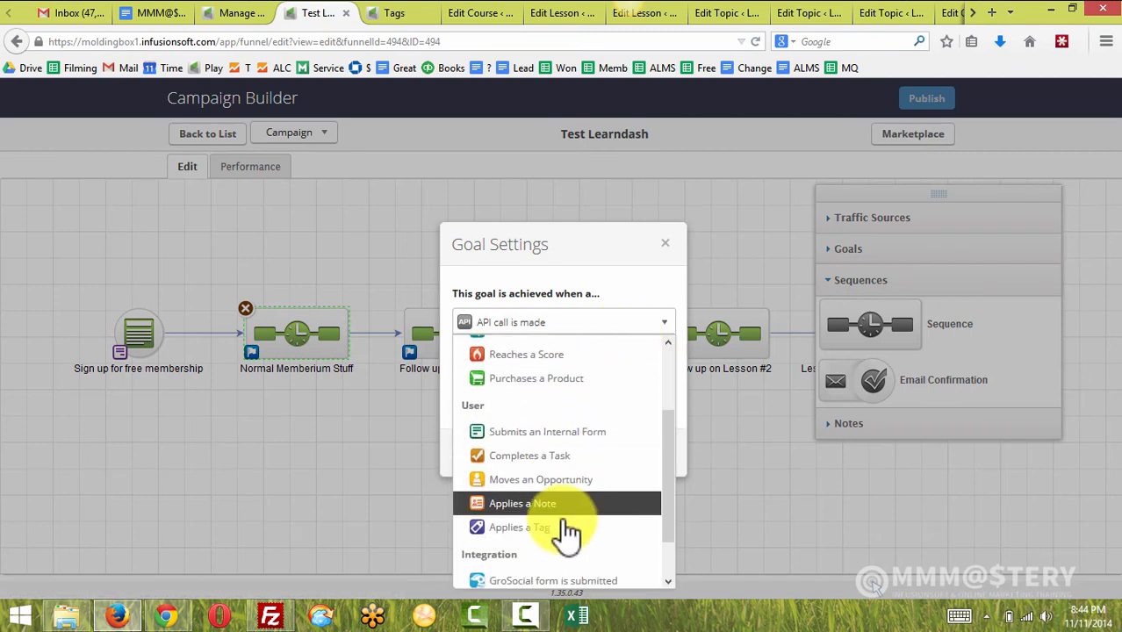
{"action": "left_click", "coordinate": [524, 478]}
{"action": "left_click", "coordinate": [652, 455]}
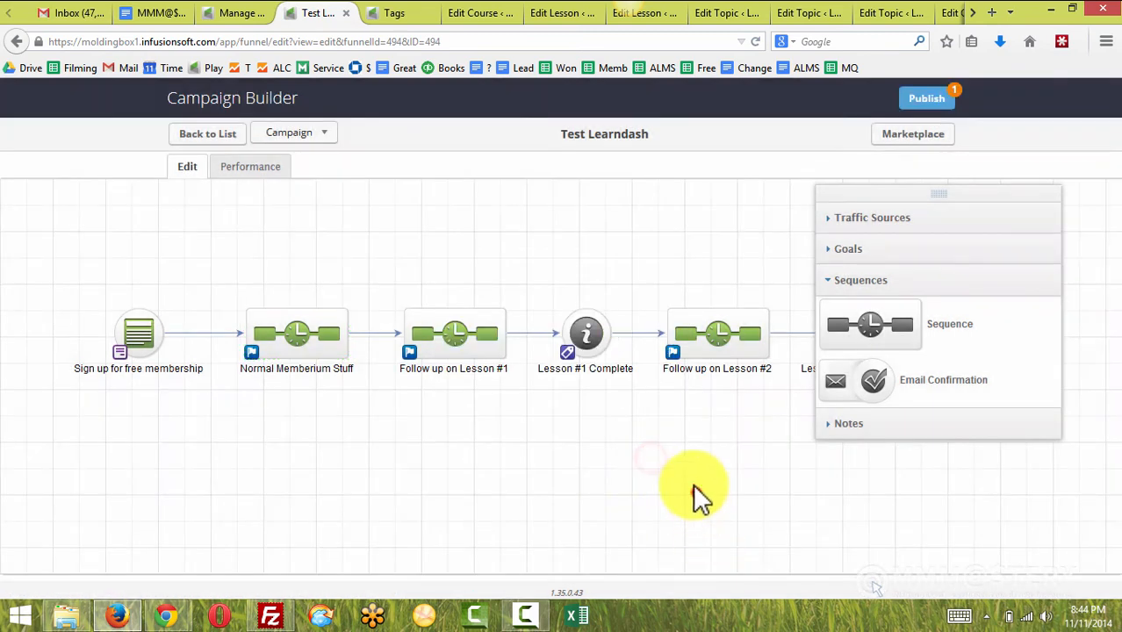
Configure the Lesson #1 Complete goal to trigger on the tag Behavior -> Software Lesson #1 and save it.
{"action": "left_click", "coordinate": [599, 335]}
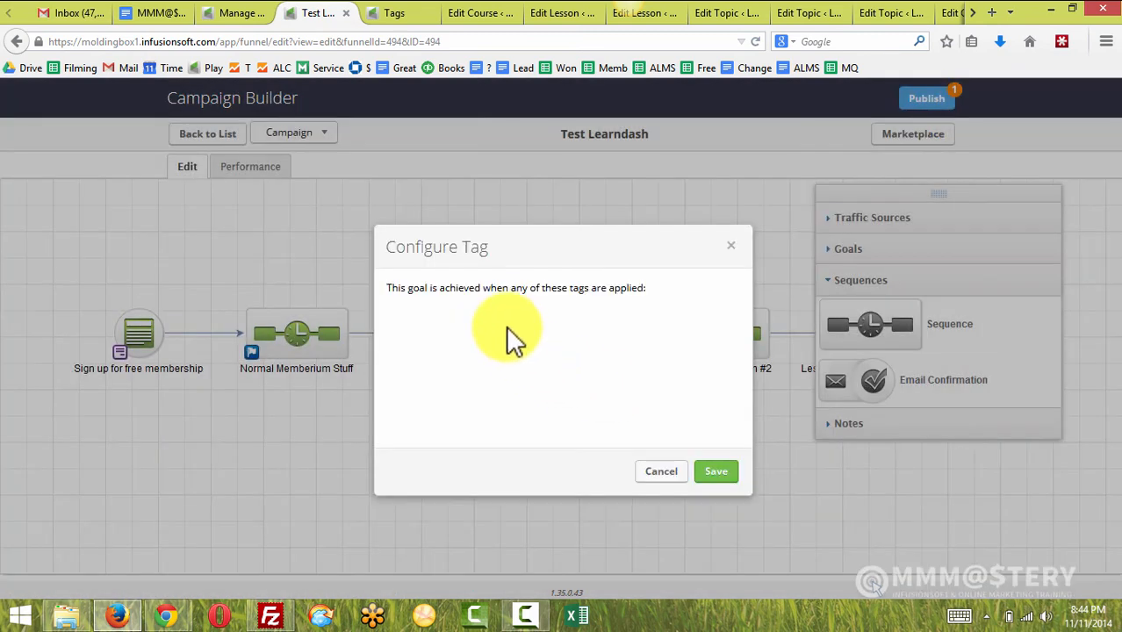
{"action": "left_click", "coordinate": [497, 309]}
{"action": "type", "text": "les"}
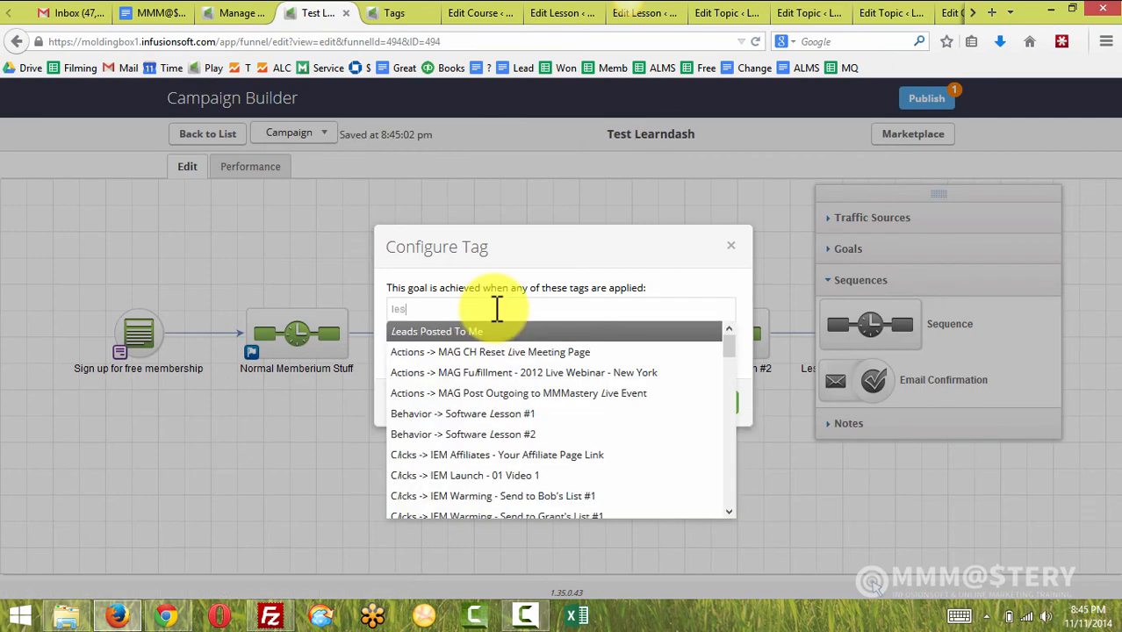
{"action": "type", "text": "son"}
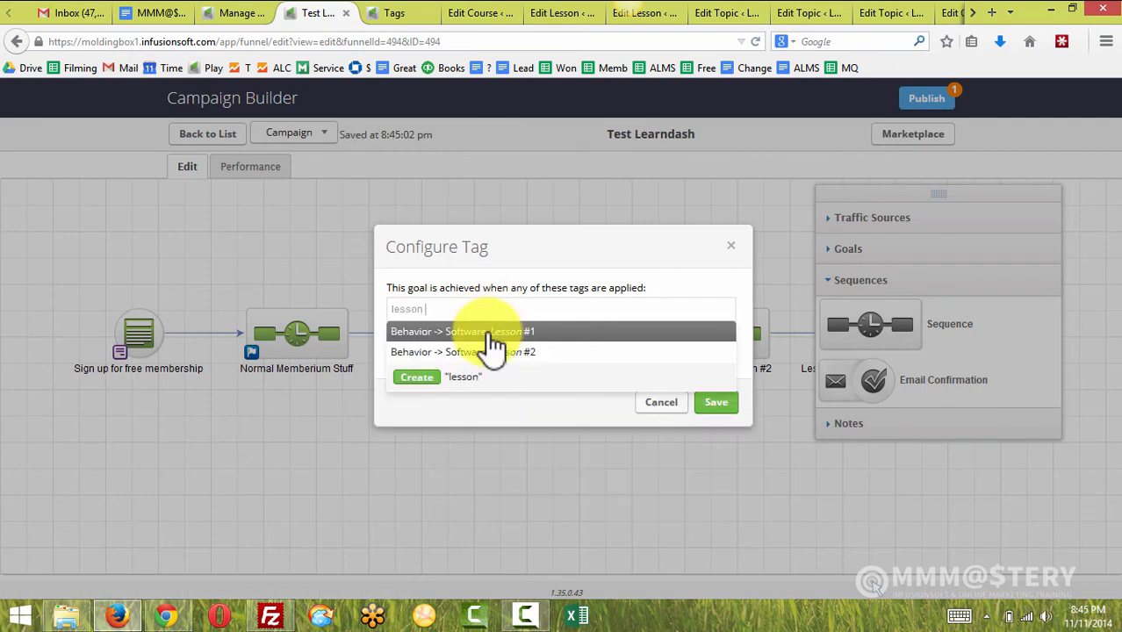
{"action": "left_click", "coordinate": [492, 333]}
{"action": "left_click", "coordinate": [717, 424]}
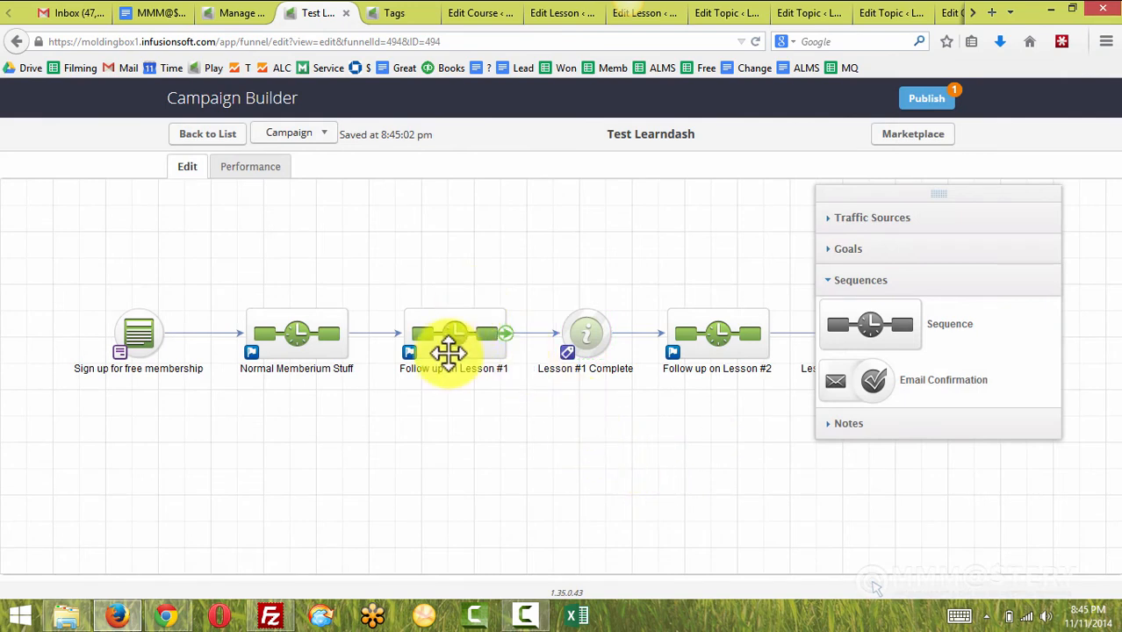
Review the campaign through Lesson #2 Complete, check the Software Course page in Chrome, and return to the campaign in Firefox.
{"action": "scroll", "coordinate": [639, 455], "scroll_direction": "right", "scroll_amount": 5}
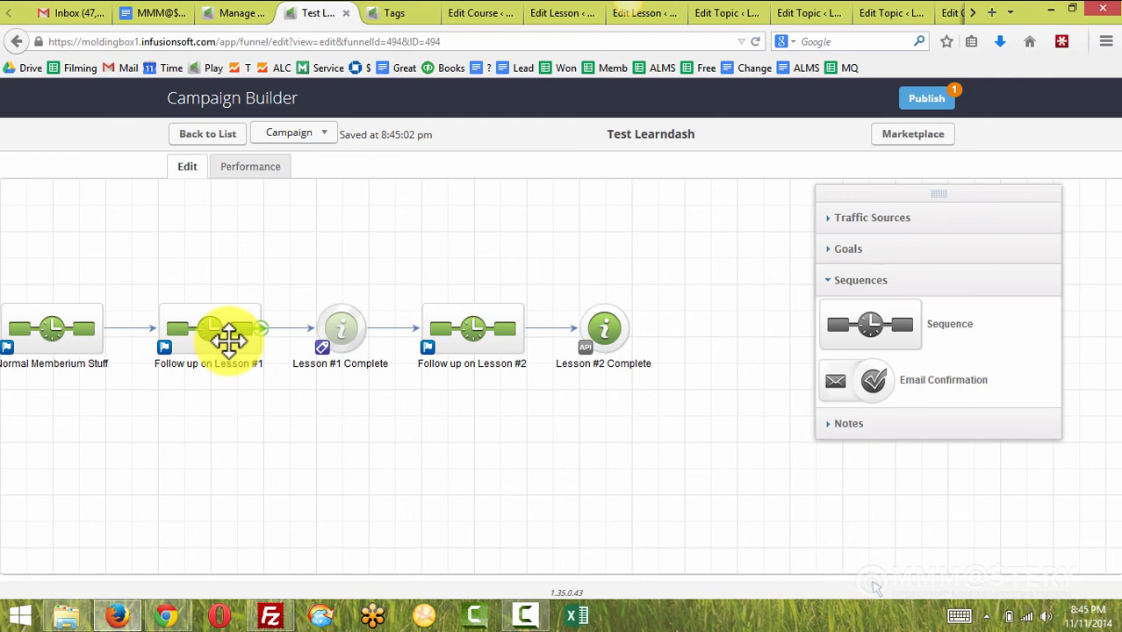
{"action": "mouse_move", "coordinate": [165, 614]}
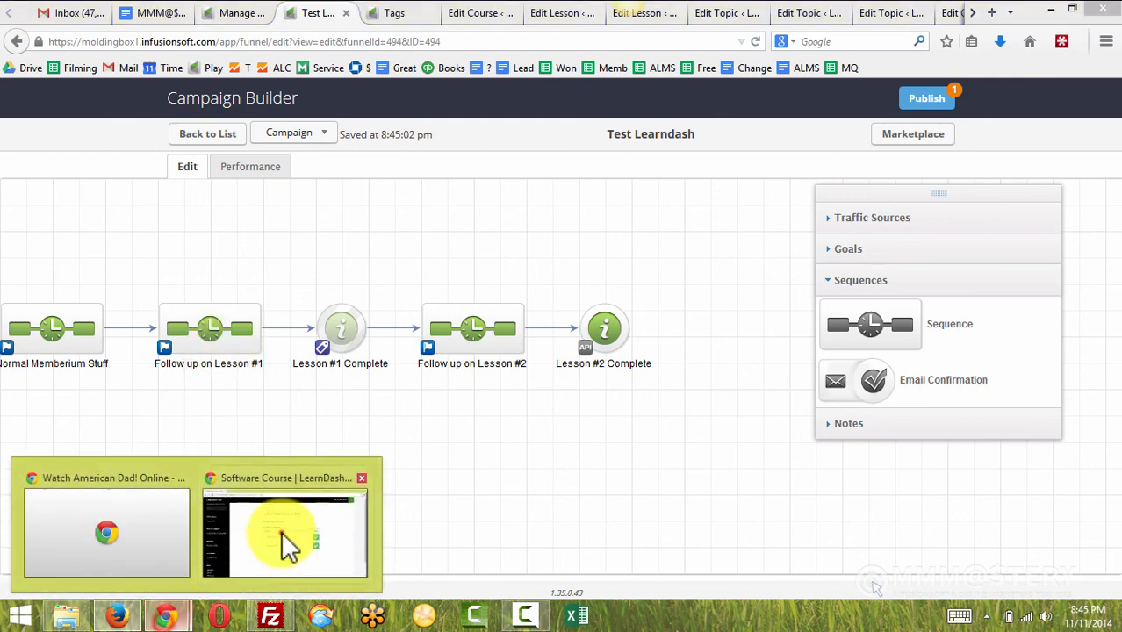
{"action": "left_click", "coordinate": [289, 546]}
{"action": "left_click", "coordinate": [119, 614]}
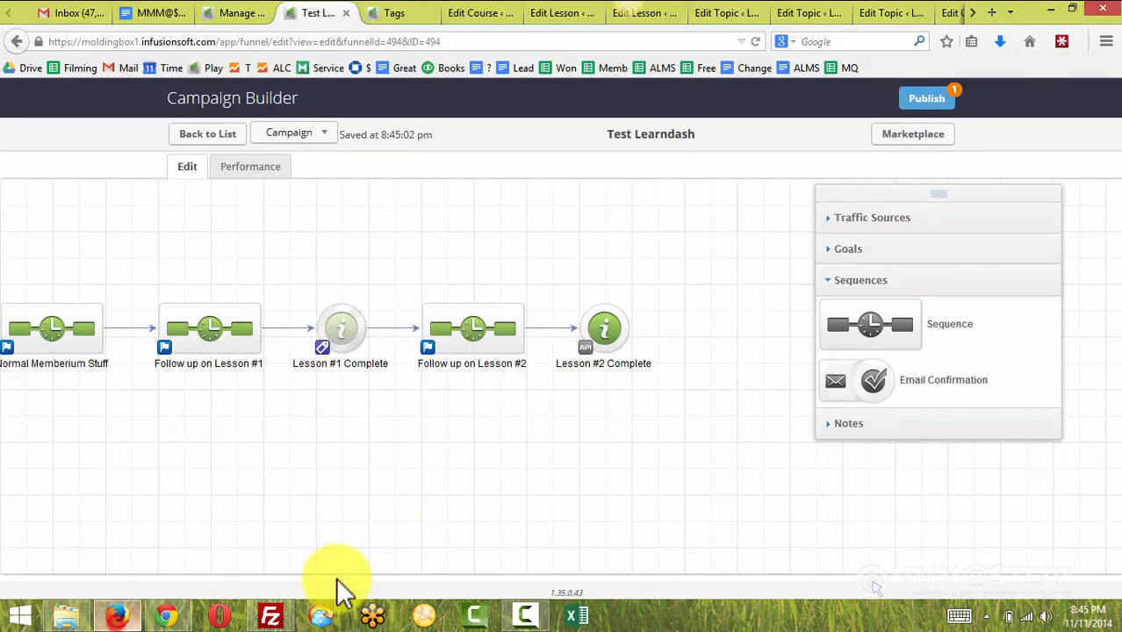